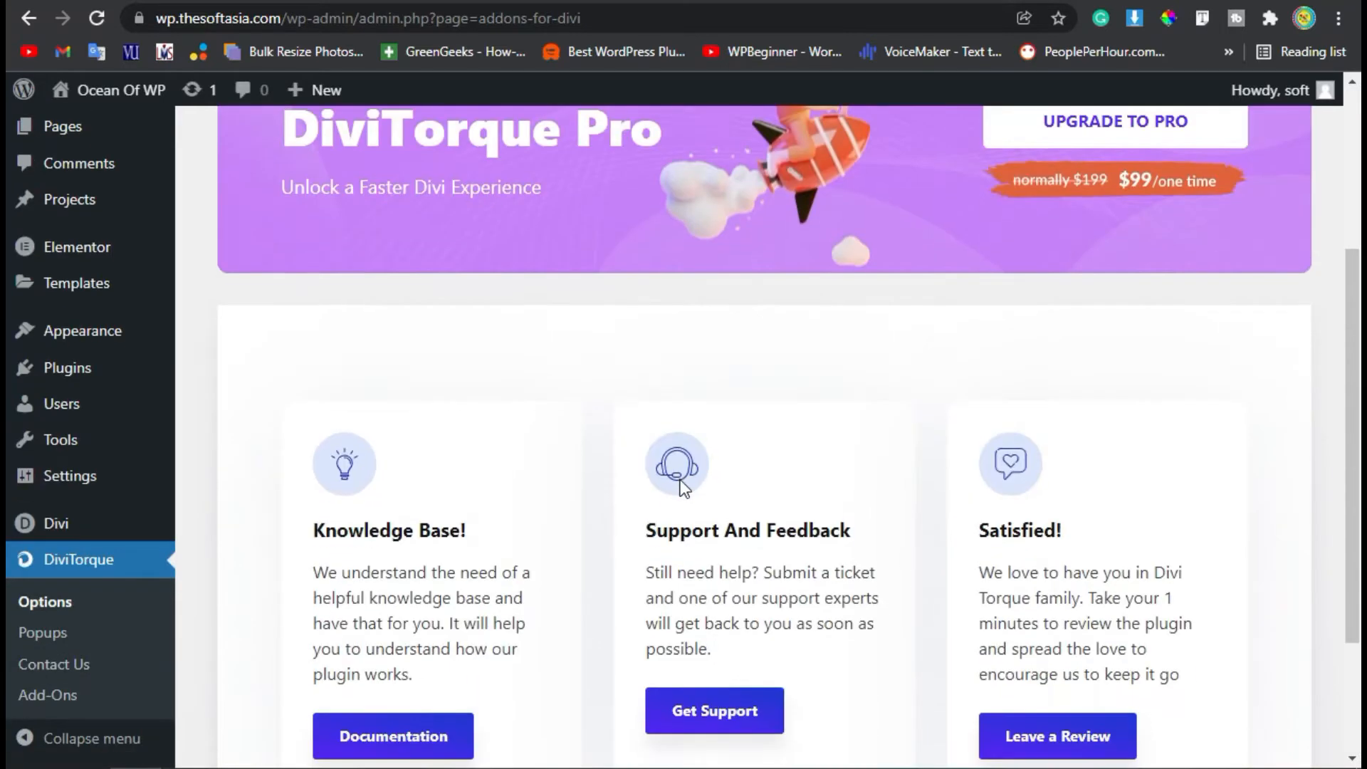
Open the post "How to Add Person Info Box in Blog With Divi Builder in WordPress" for editing with Divi
scroll(607, 549, down, 2)
scroll(607, 549, up, 6)
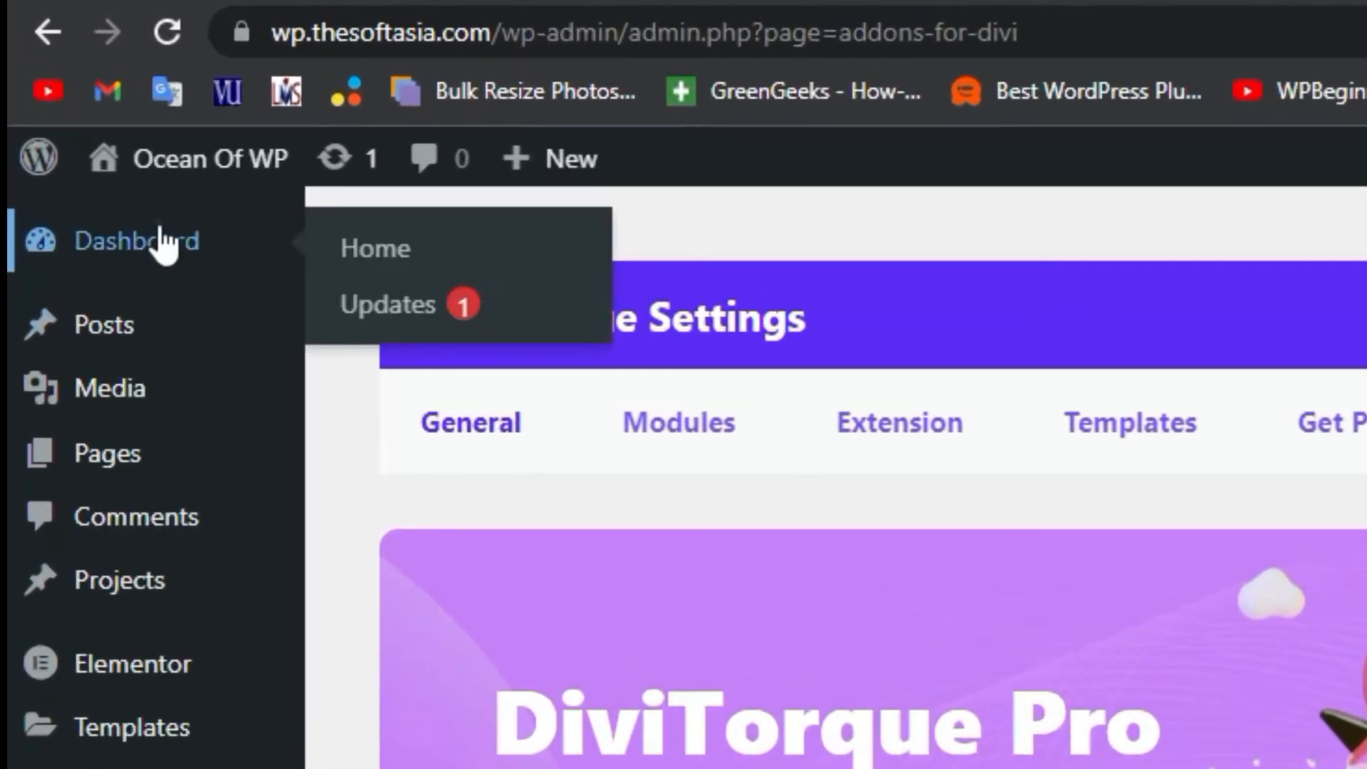
click(89, 137)
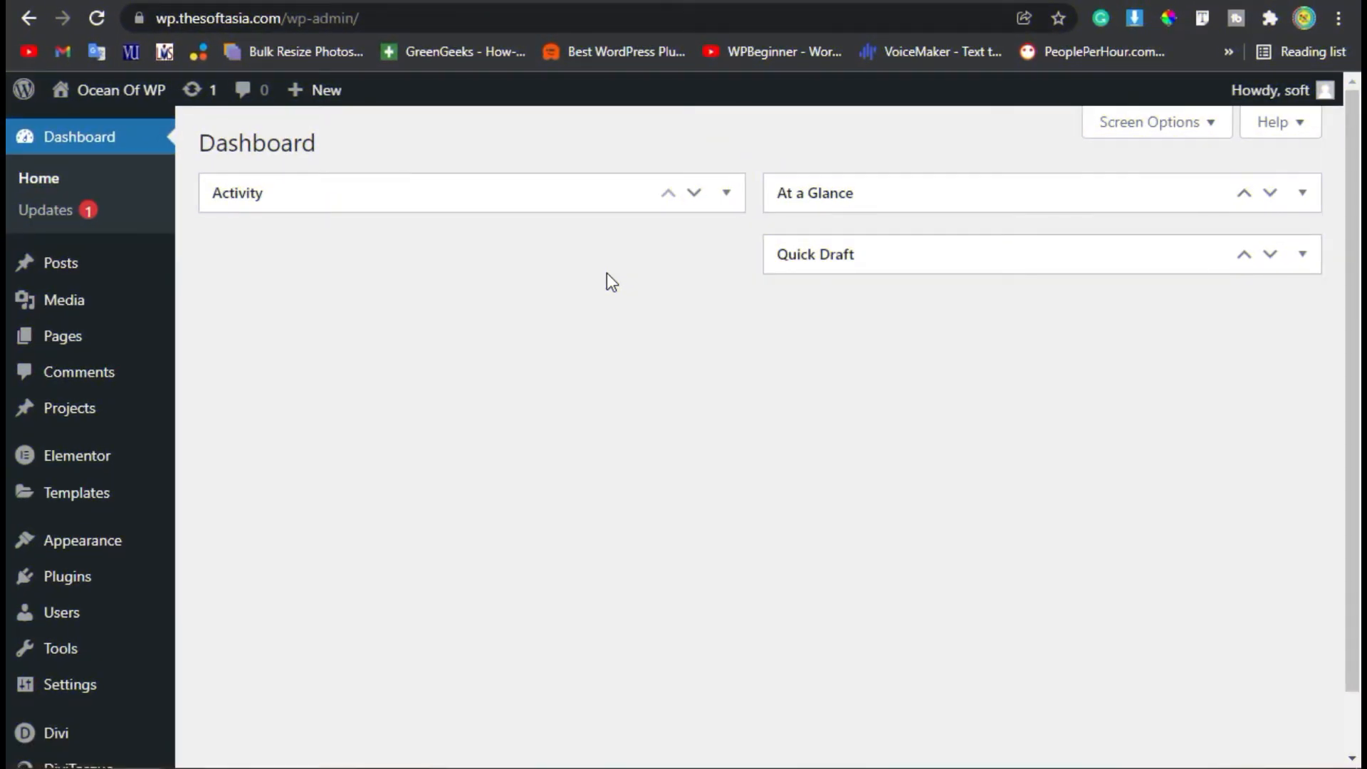
mouse_move(102, 263)
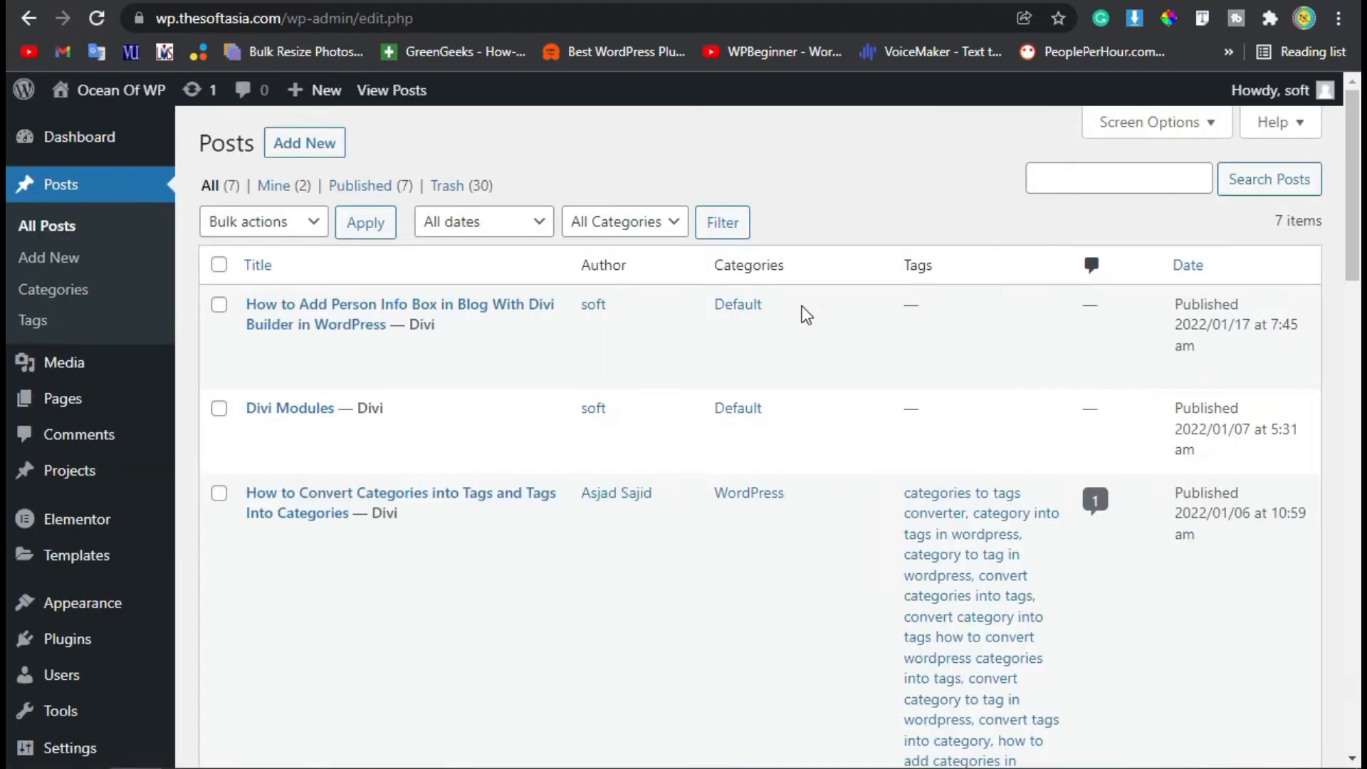
mouse_move(805, 313)
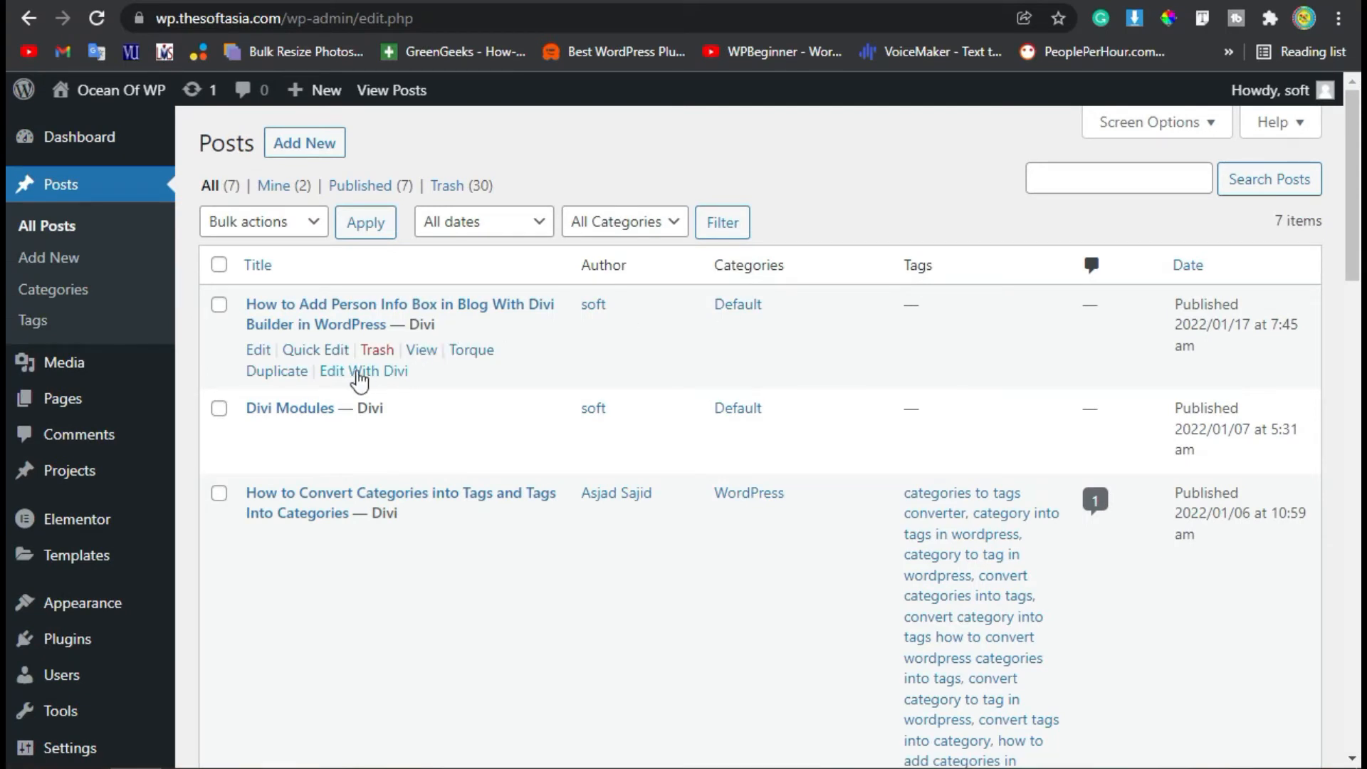
click(360, 376)
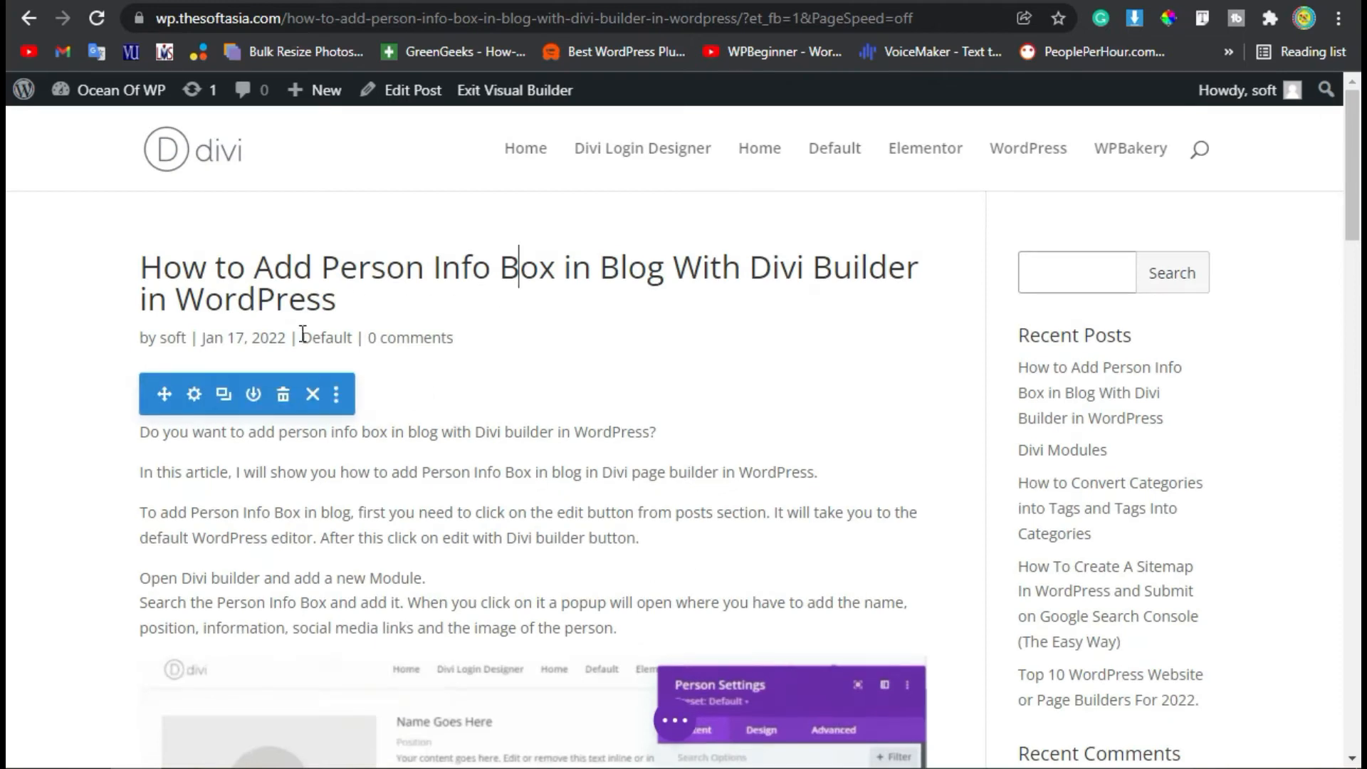
Insert a regular section with a single-column row between the article's closing text and the related post cards
scroll(434, 367, down, 20)
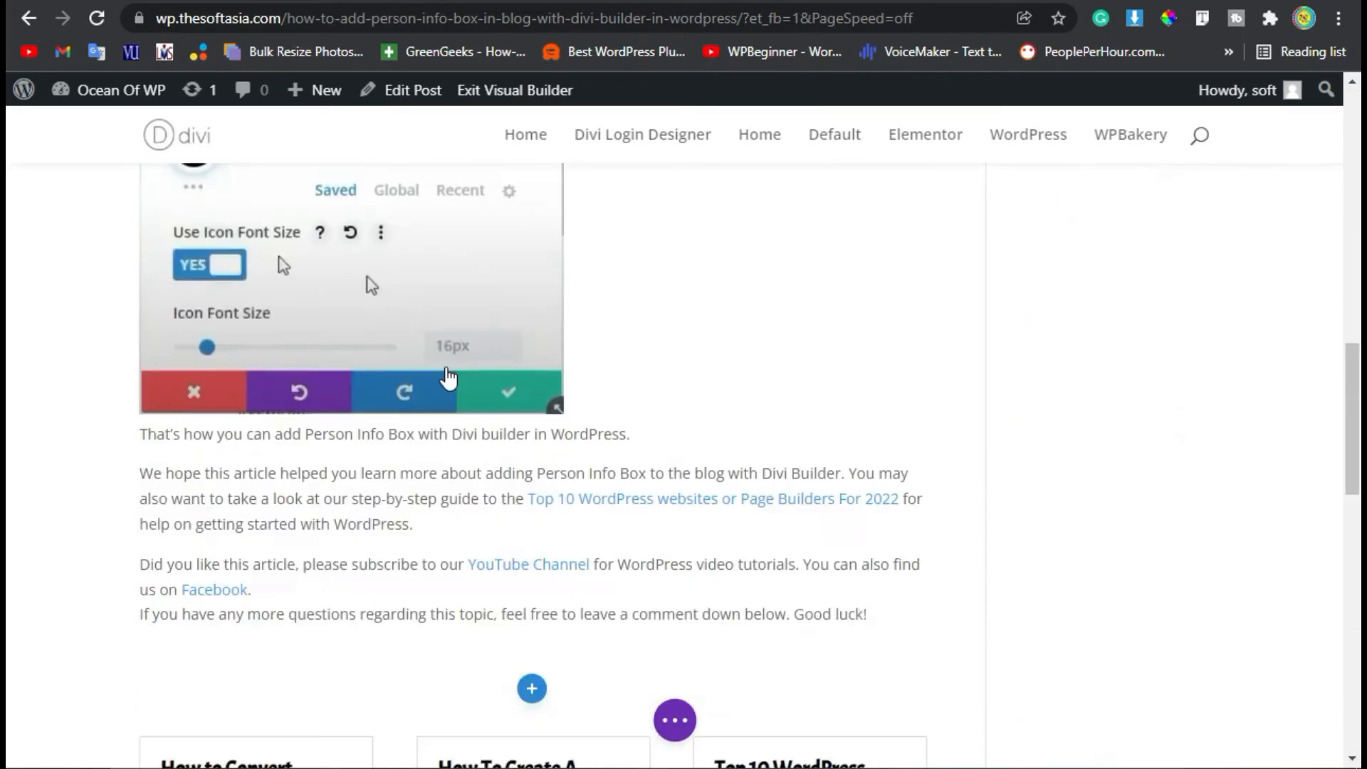
scroll(479, 412, up, 8)
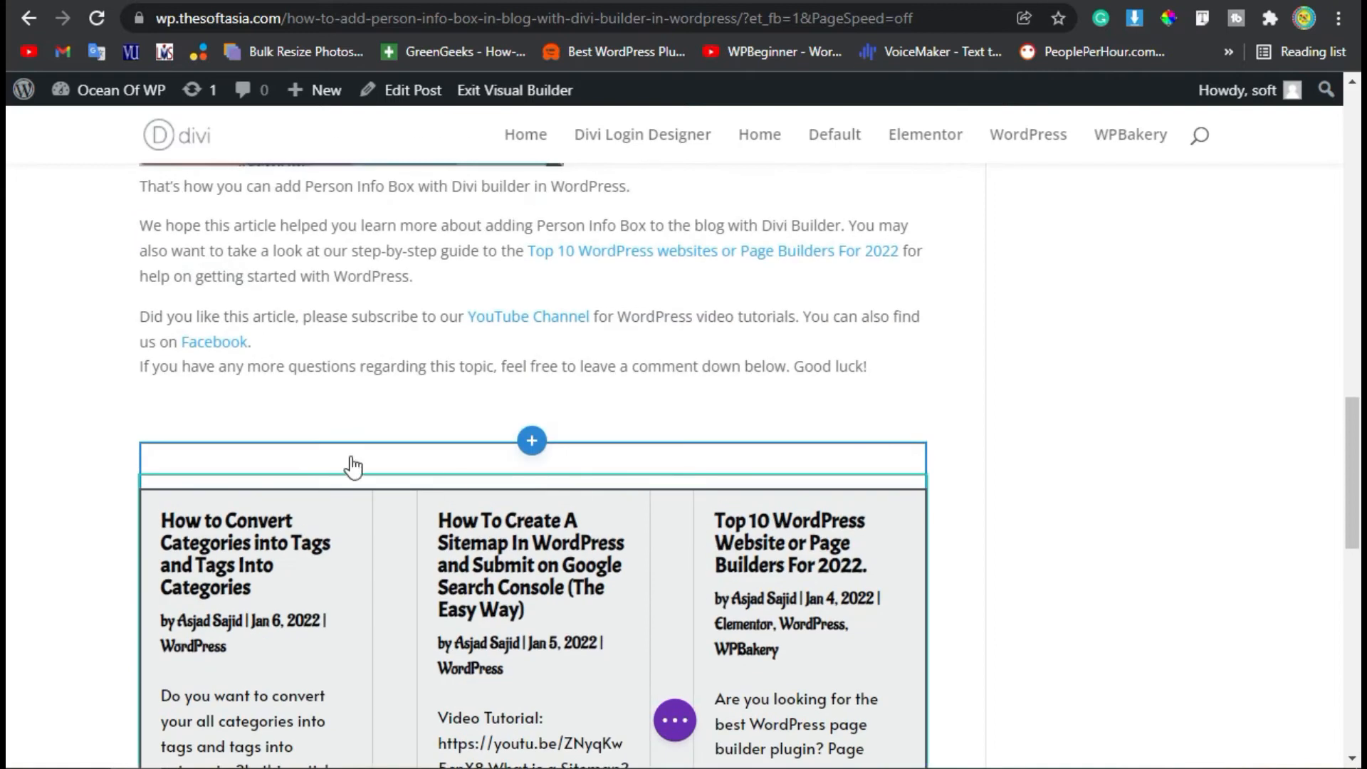
click(532, 440)
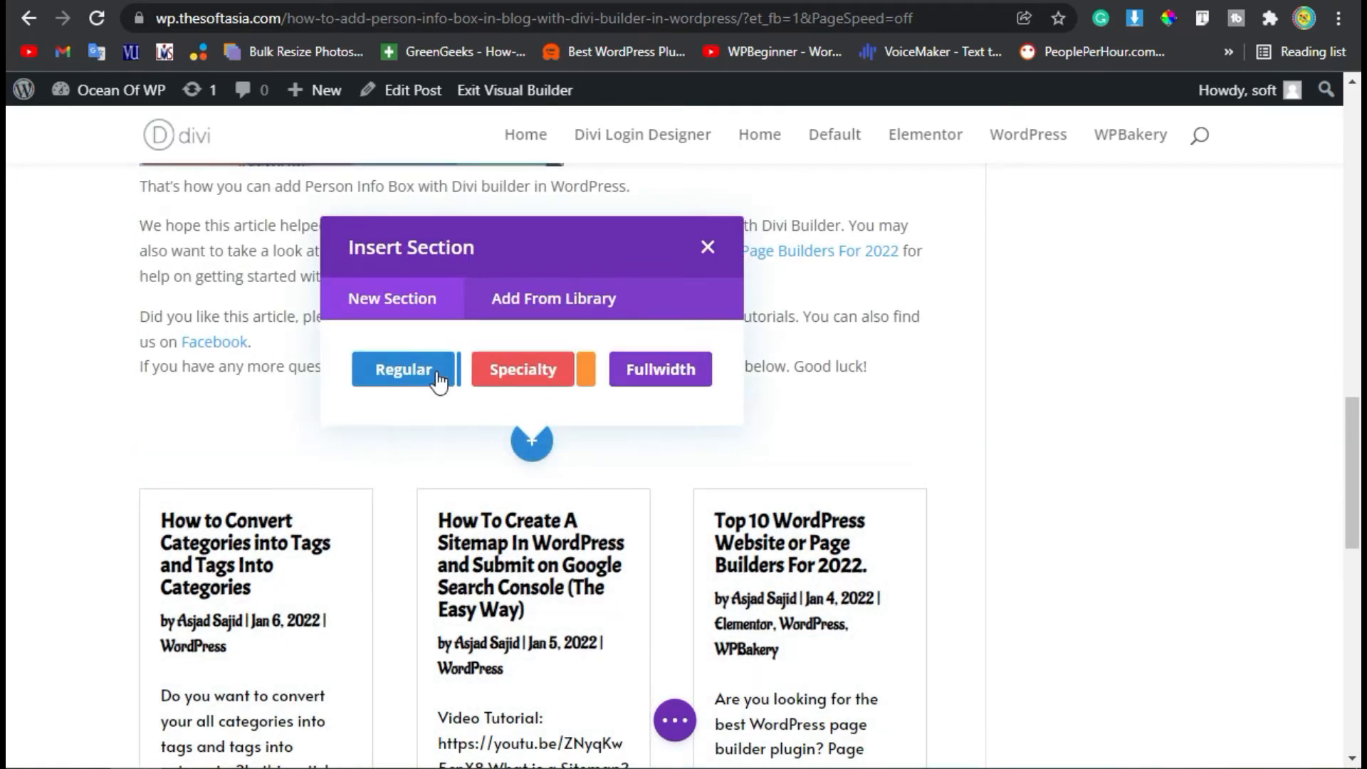
click(436, 375)
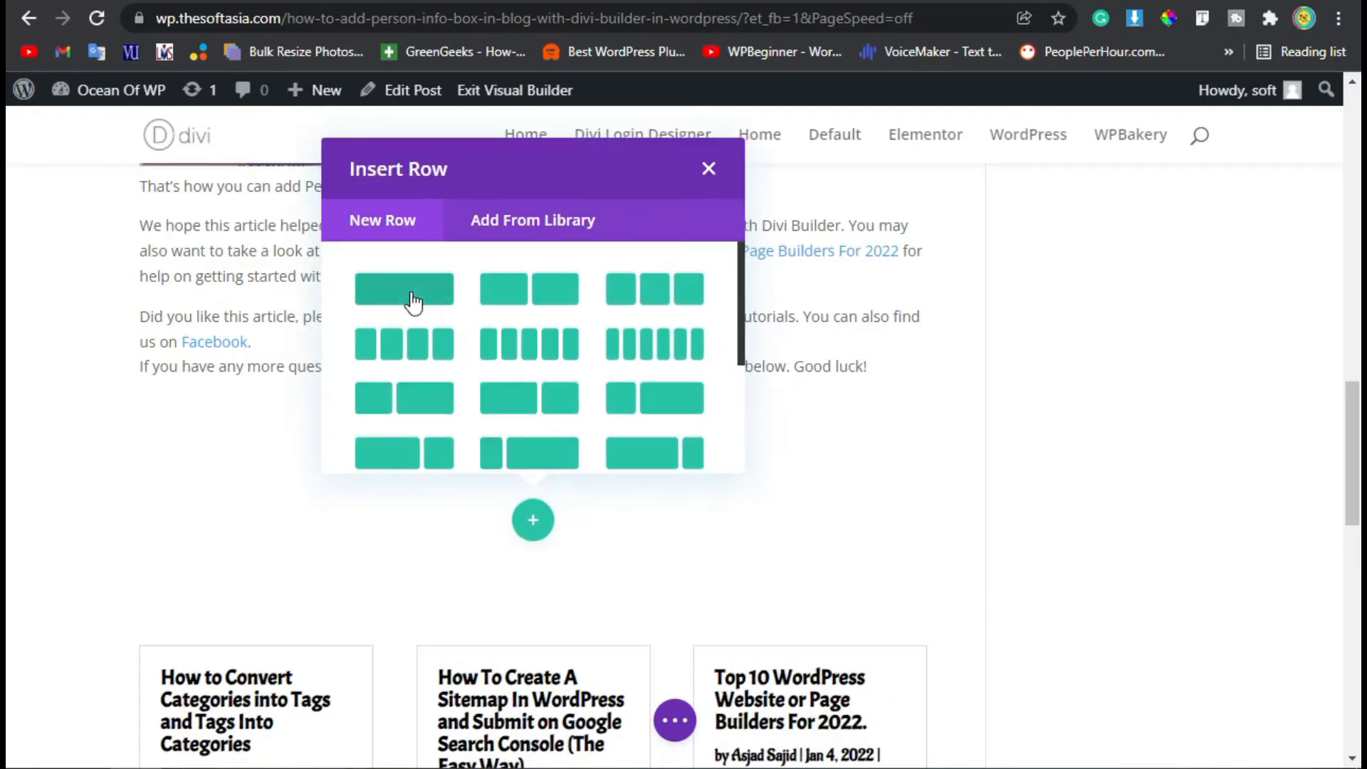
click(420, 297)
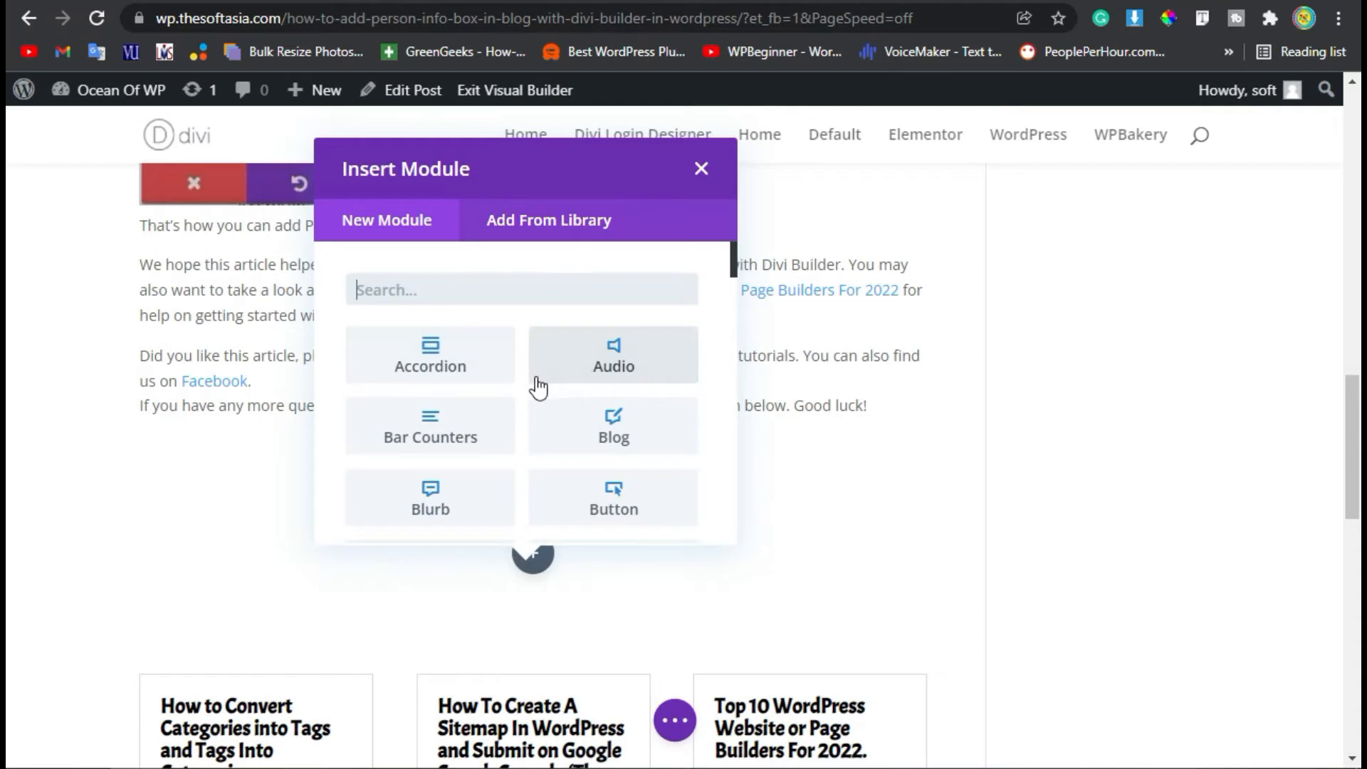
Add a Torque Alert module to the new single-column row
scroll(532, 391, down, 10)
scroll(525, 396, down, 10)
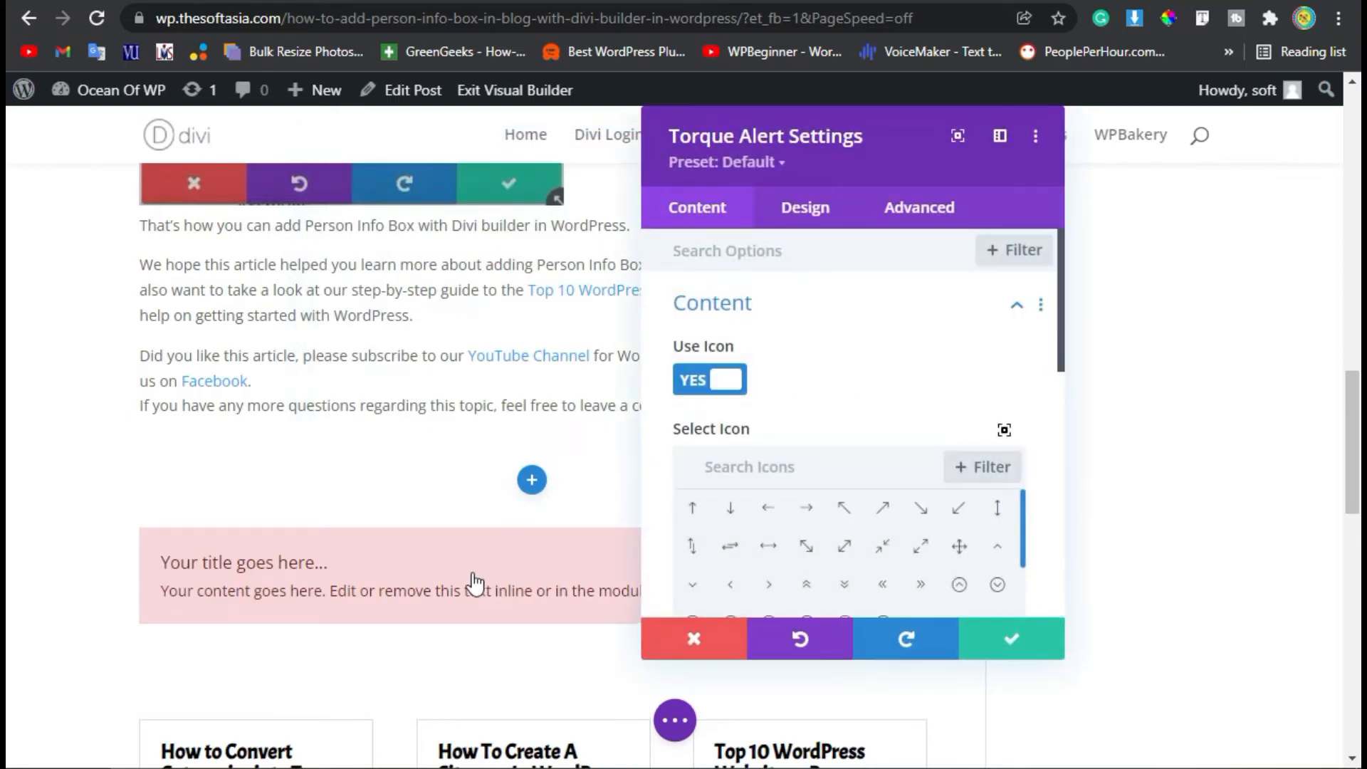
scroll(281, 564, down, 2)
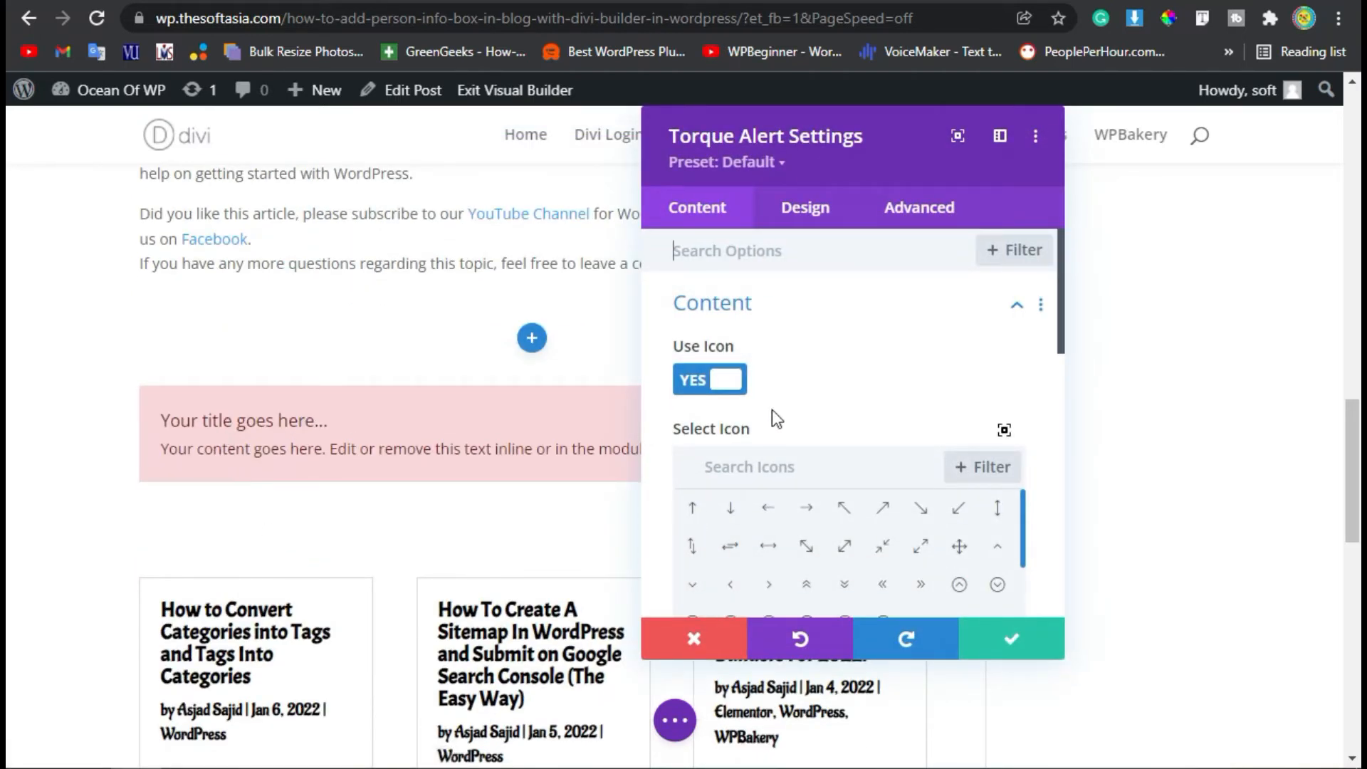
Search the alert's icons for "warni" and choose the solid octagonal exclamation mark icon
scroll(790, 403, down, 2)
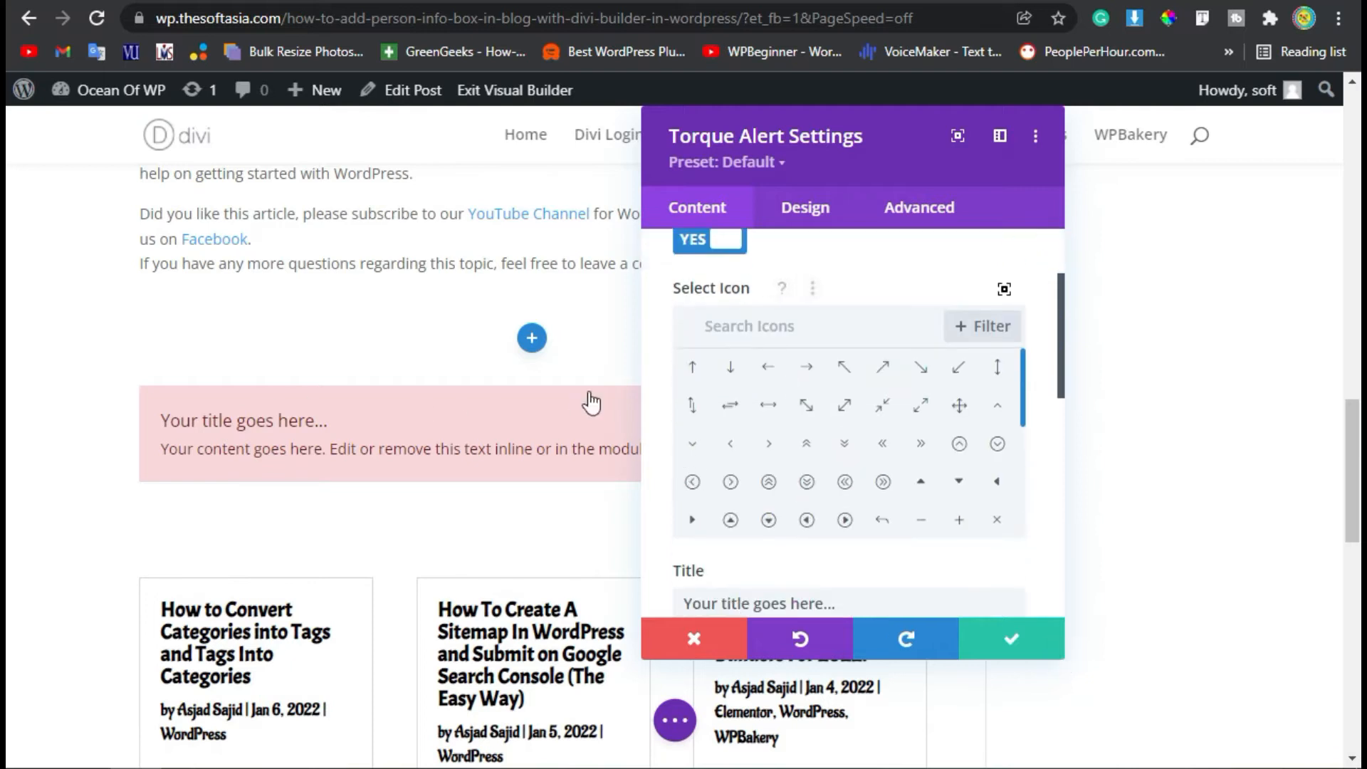
click(830, 333)
text(wa)
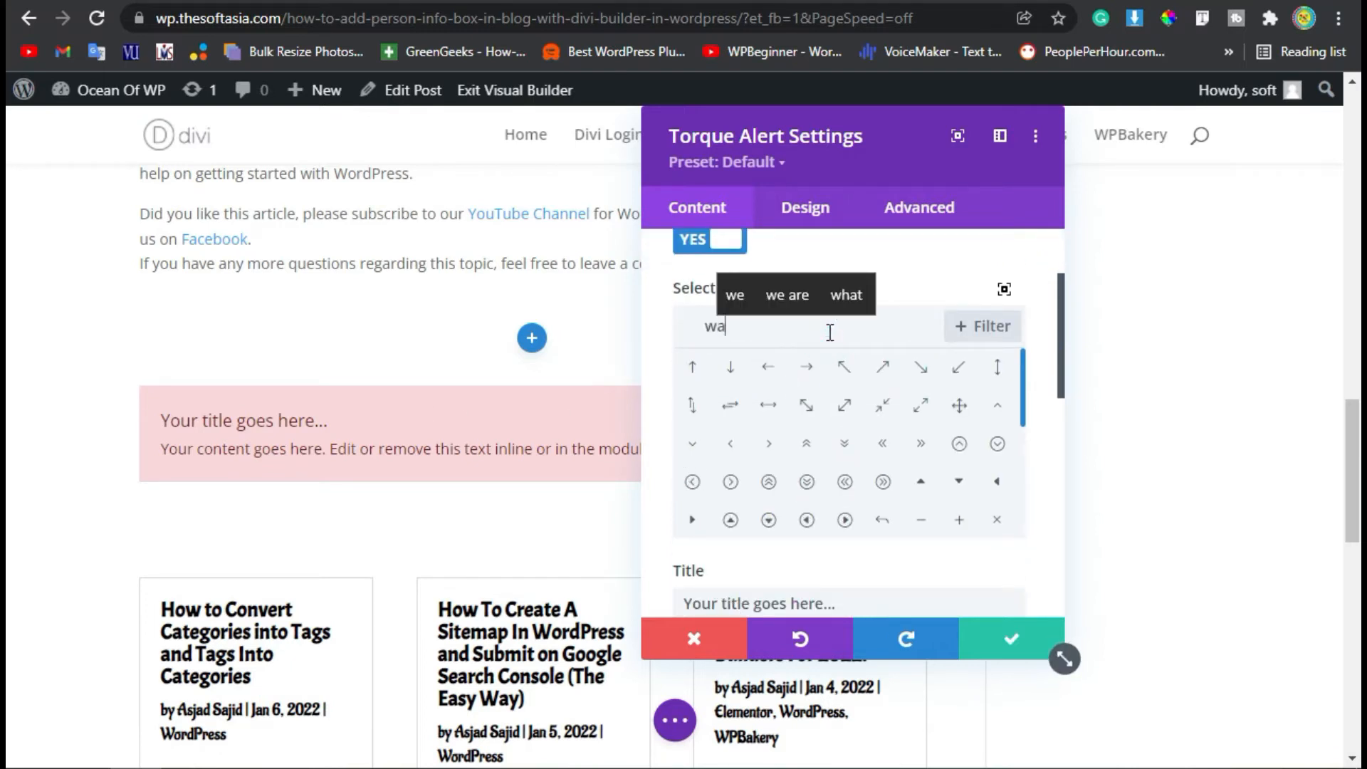
text(rni)
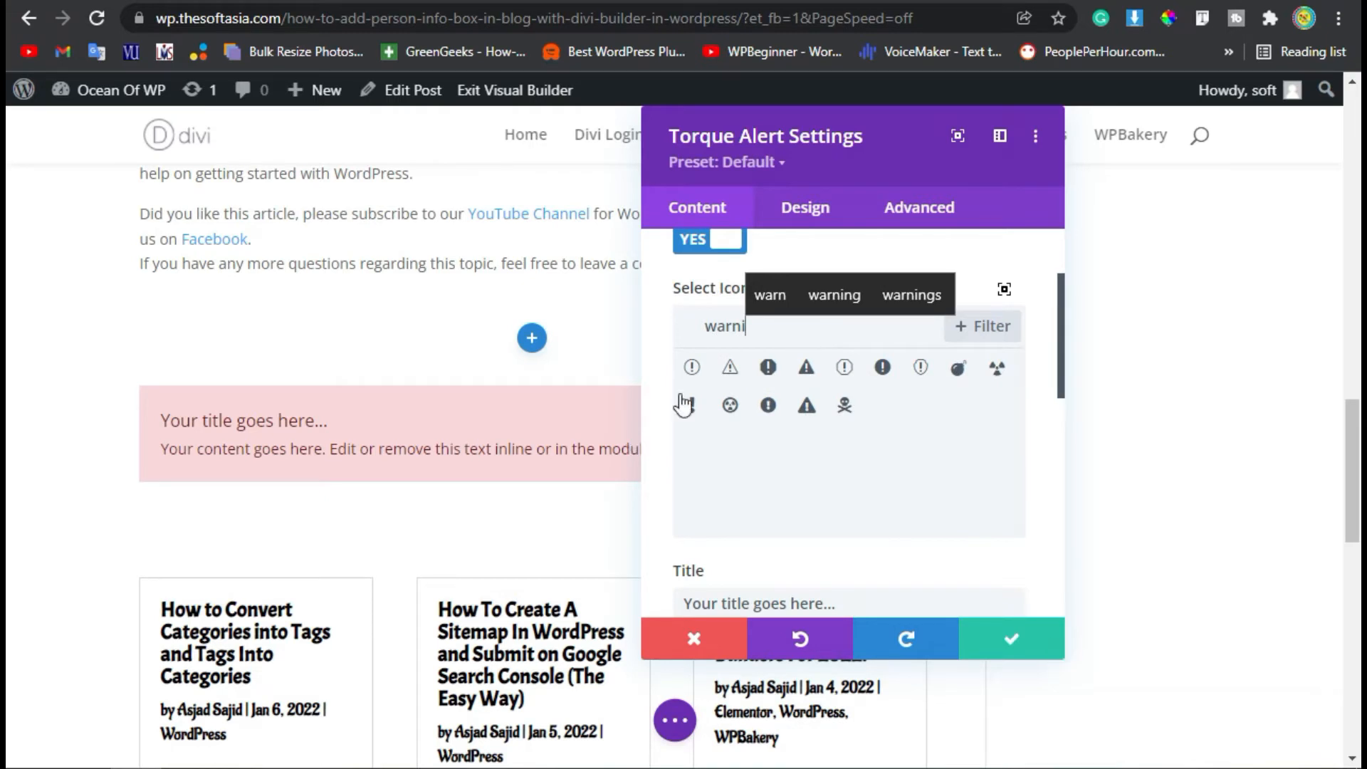
click(763, 366)
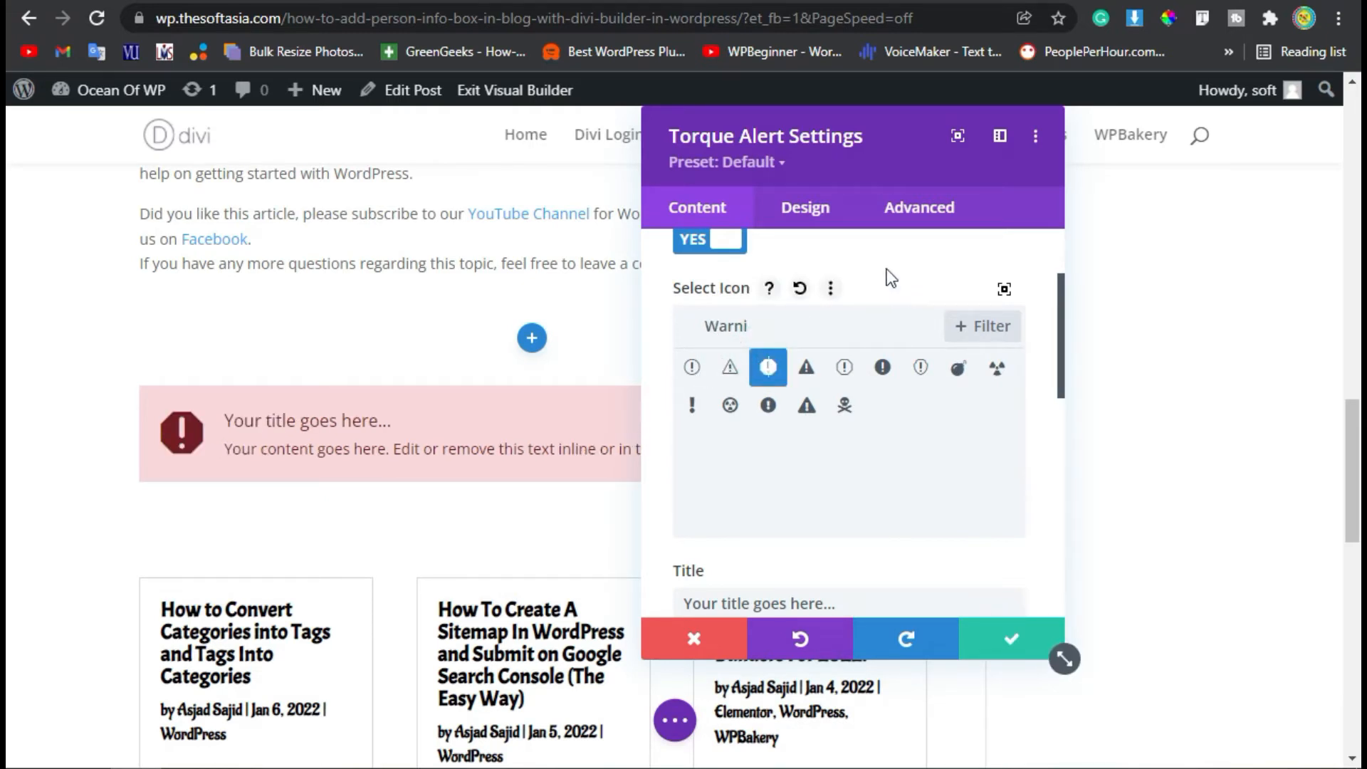
Replace the alert's placeholder title with "Warning"
scroll(883, 292, down, 4)
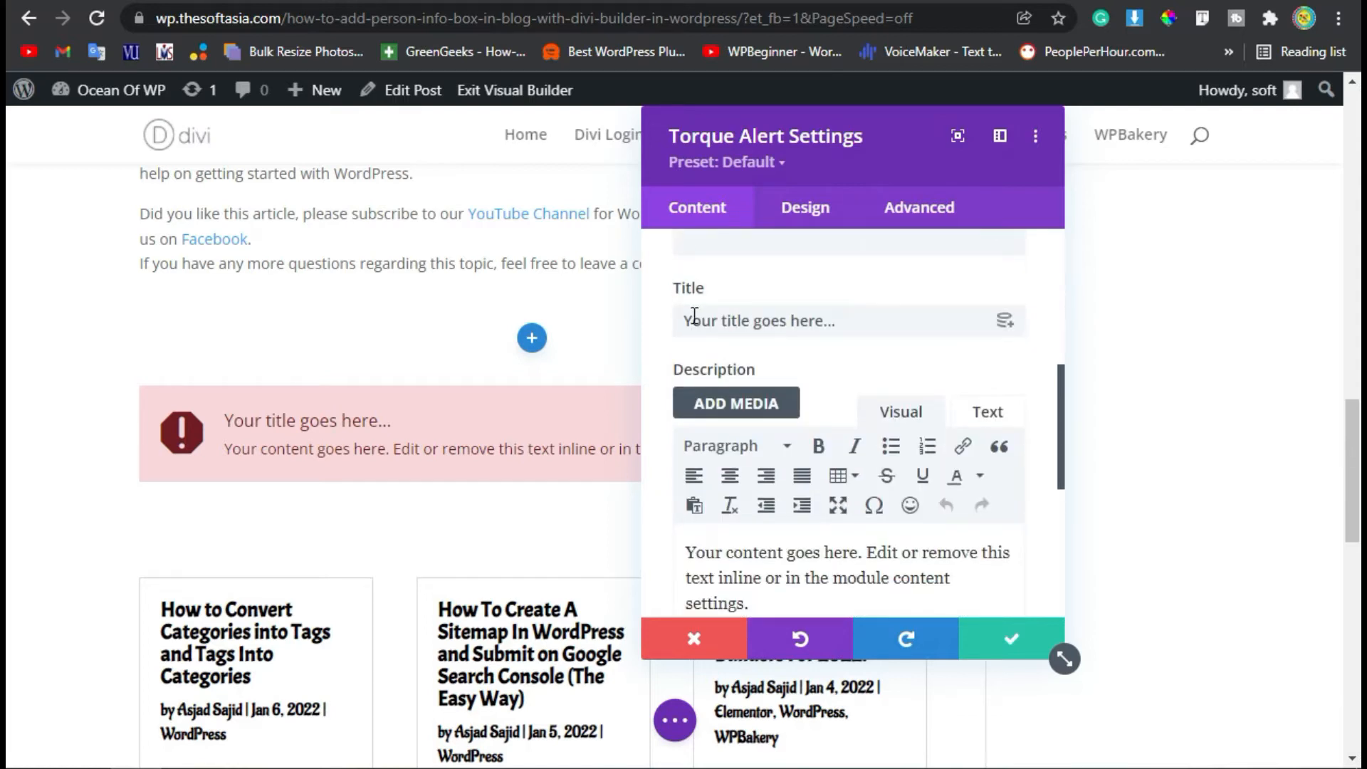
drag(847, 320, 660, 323)
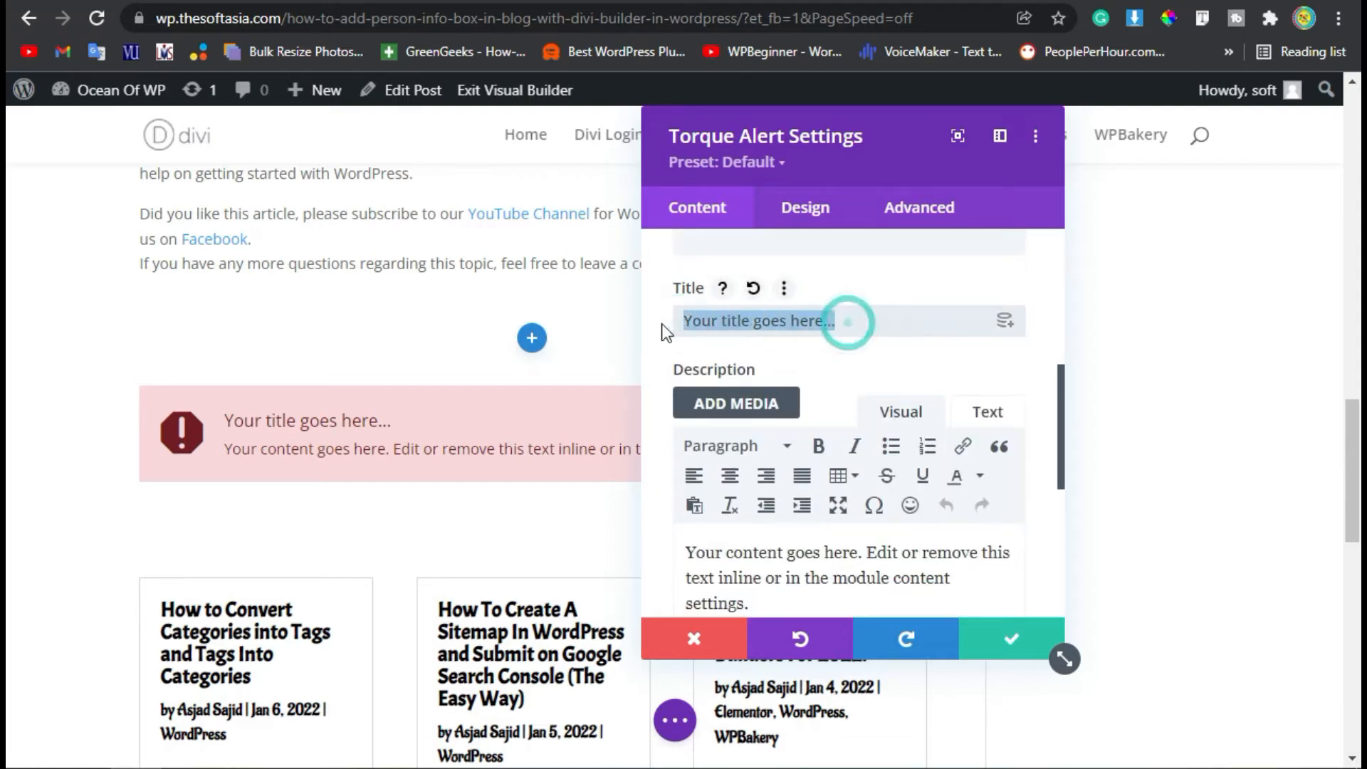
text(Warning)
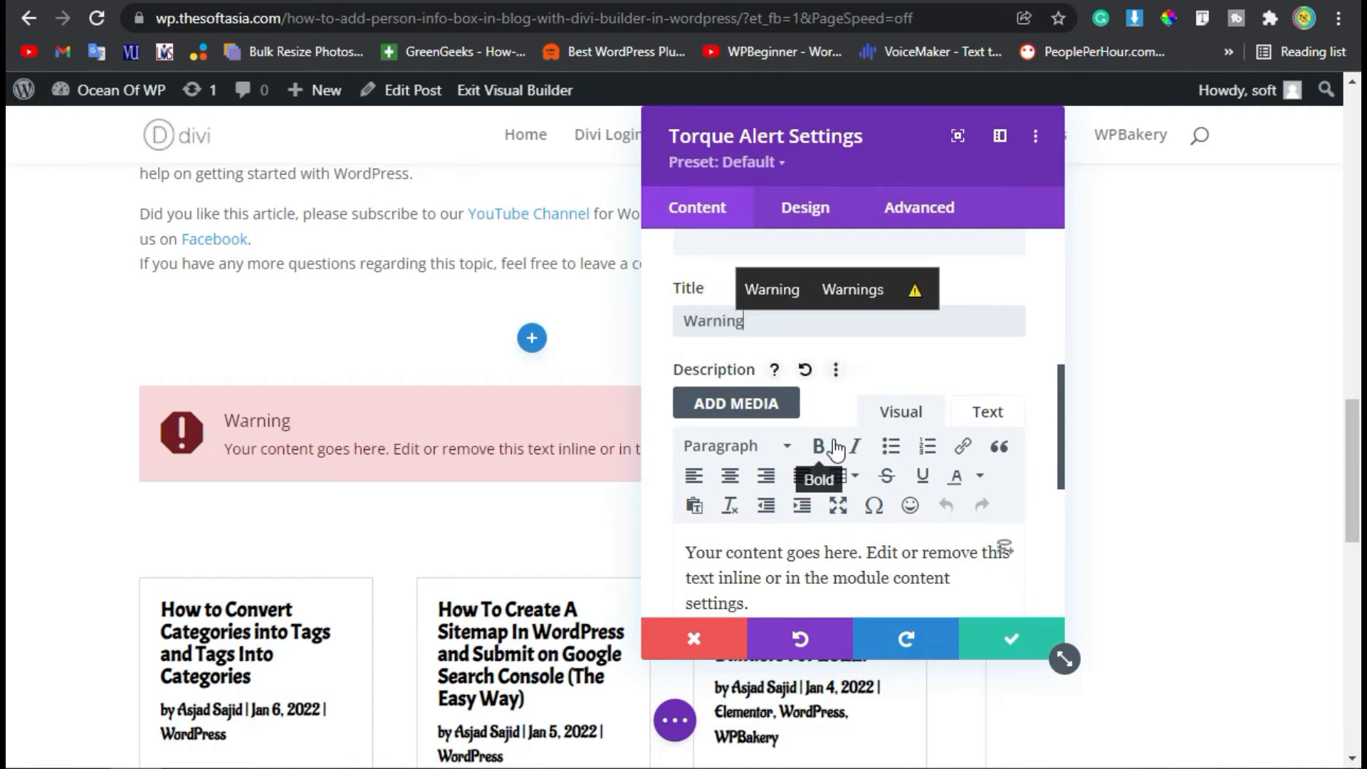
Replace the alert's placeholder description with "Don't copy text from this post."
scroll(884, 498, down, 2)
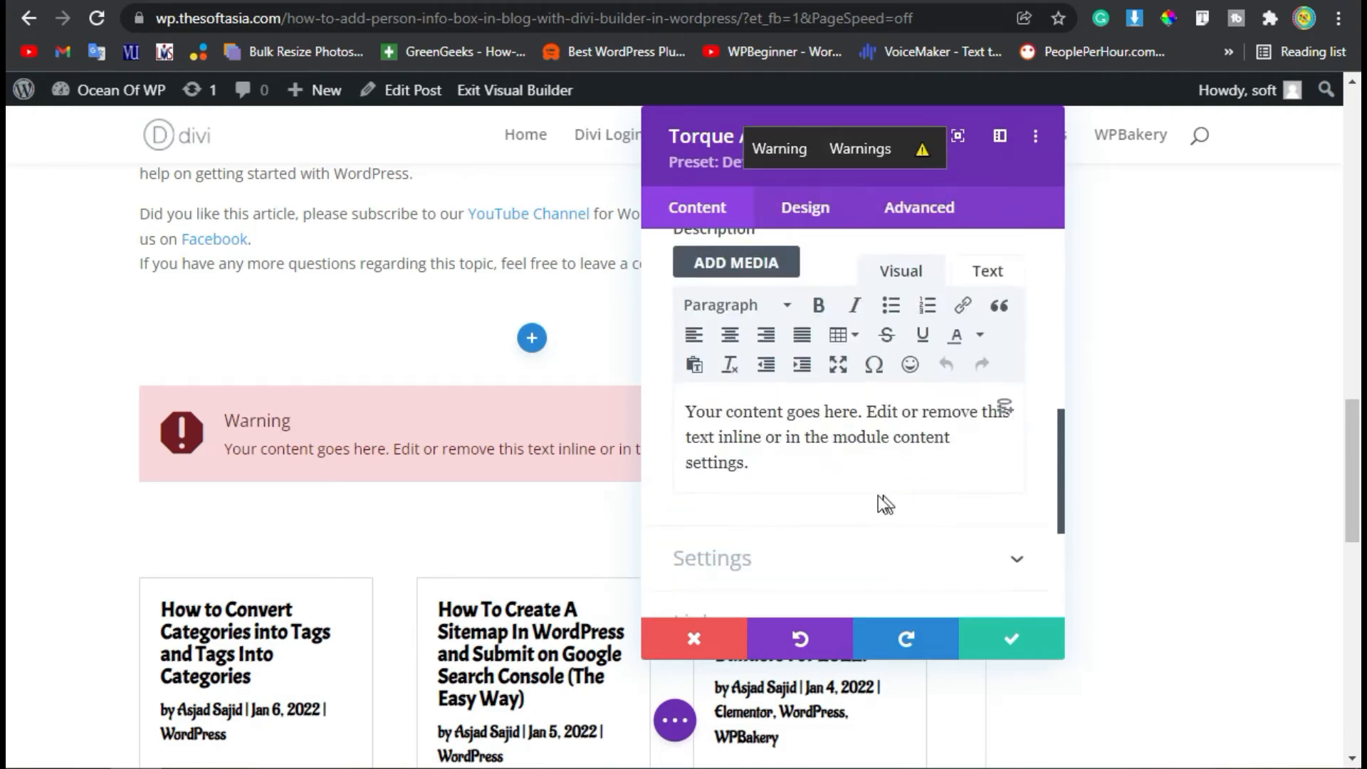
triple_click(836, 427)
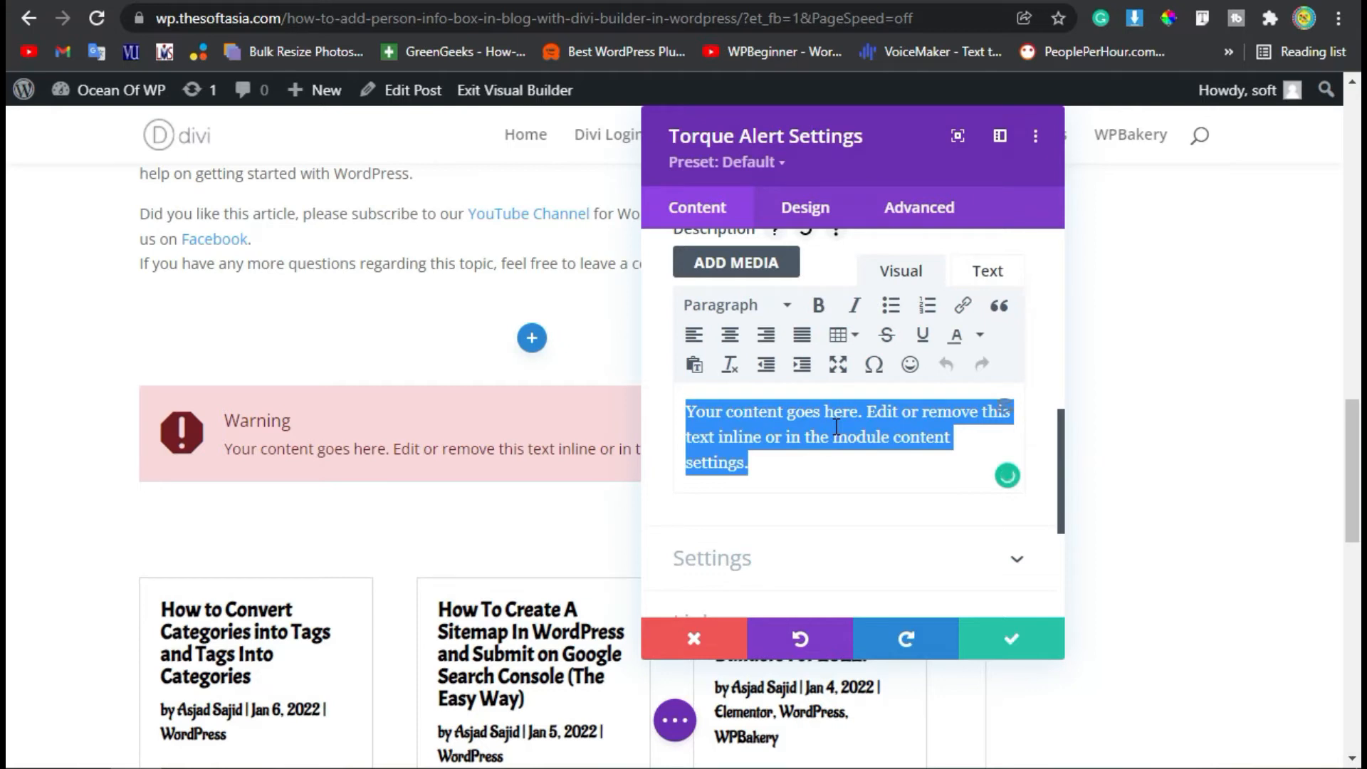
text(D)
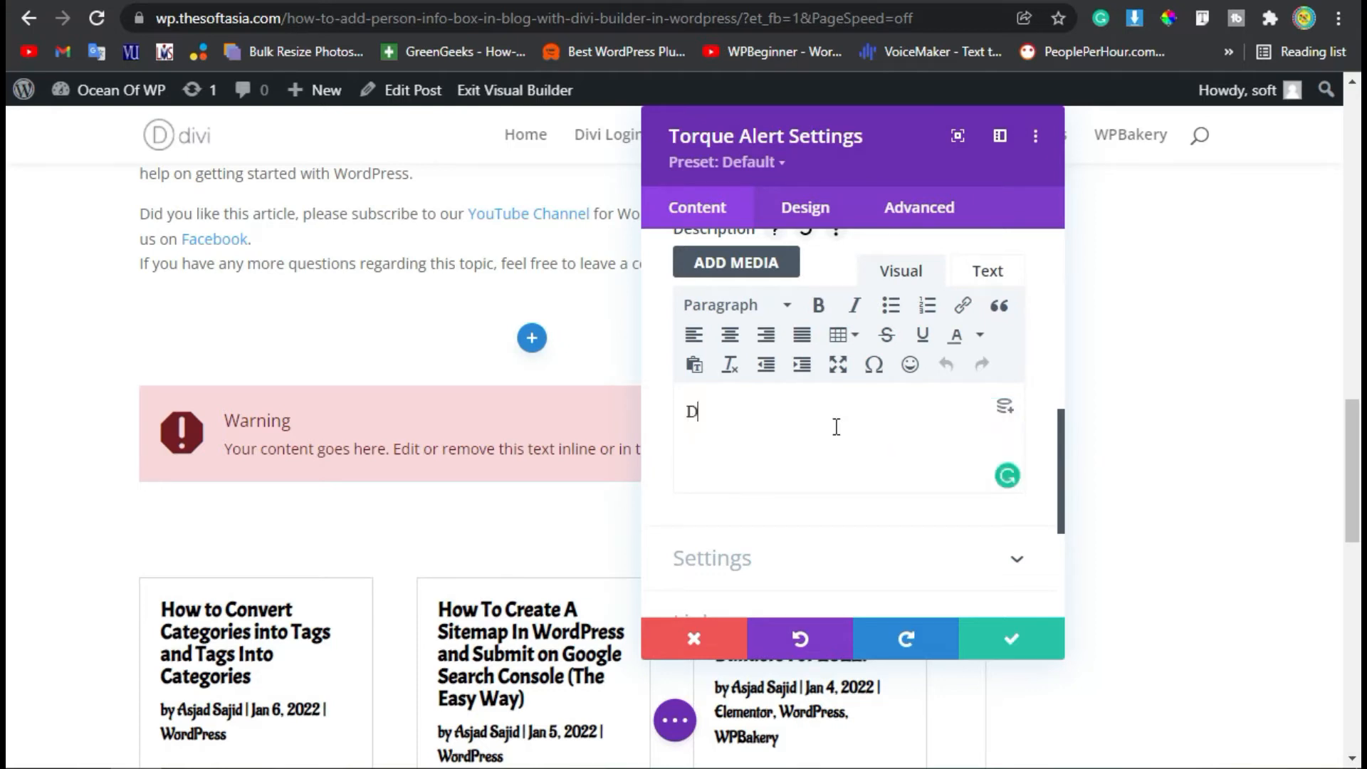
text(on)
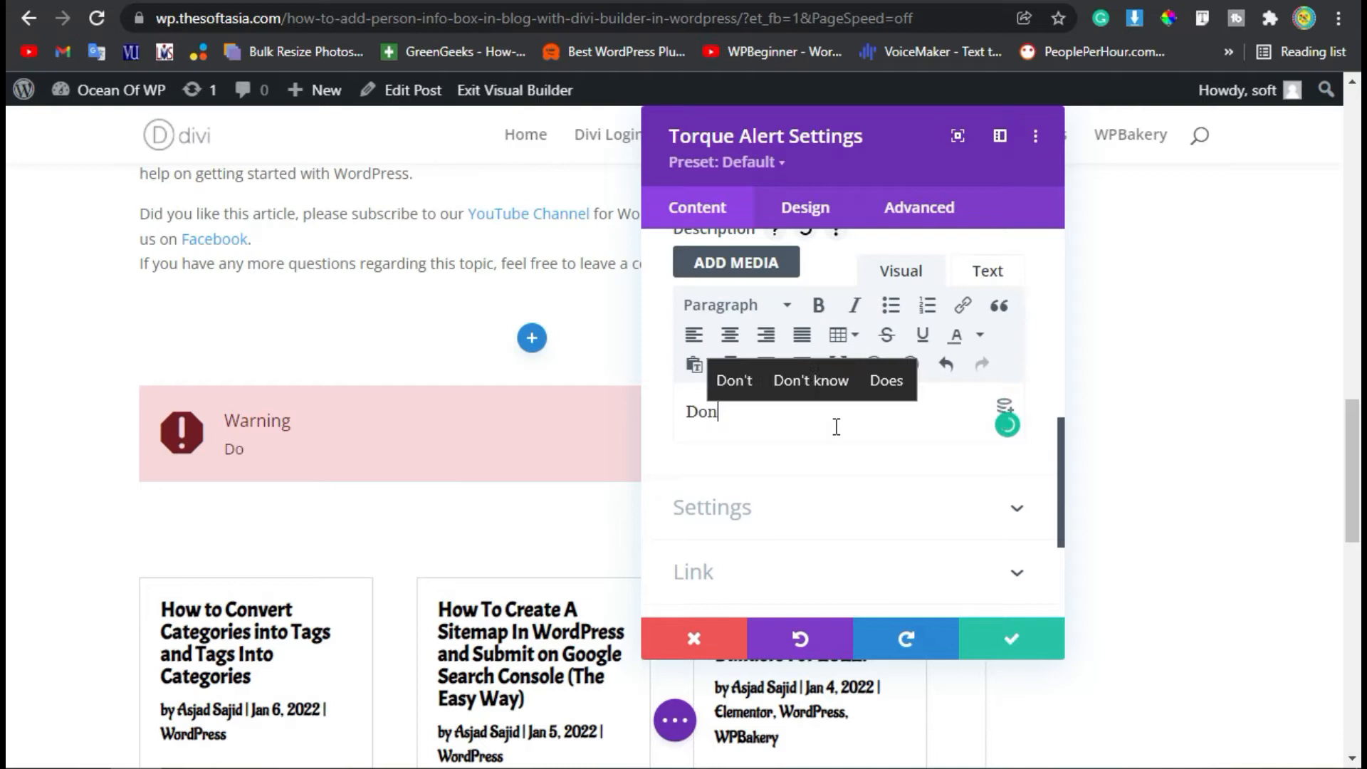
text('t copy text fr)
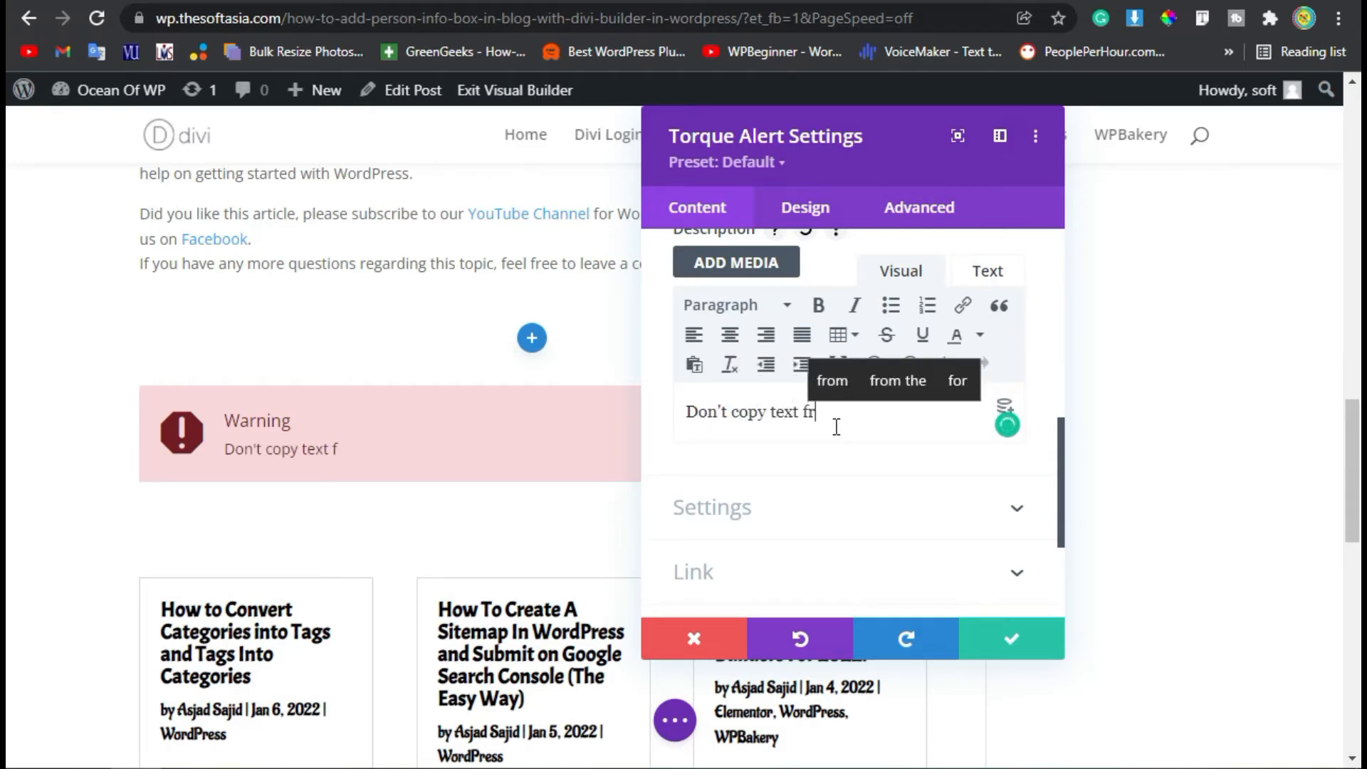
text(om this o)
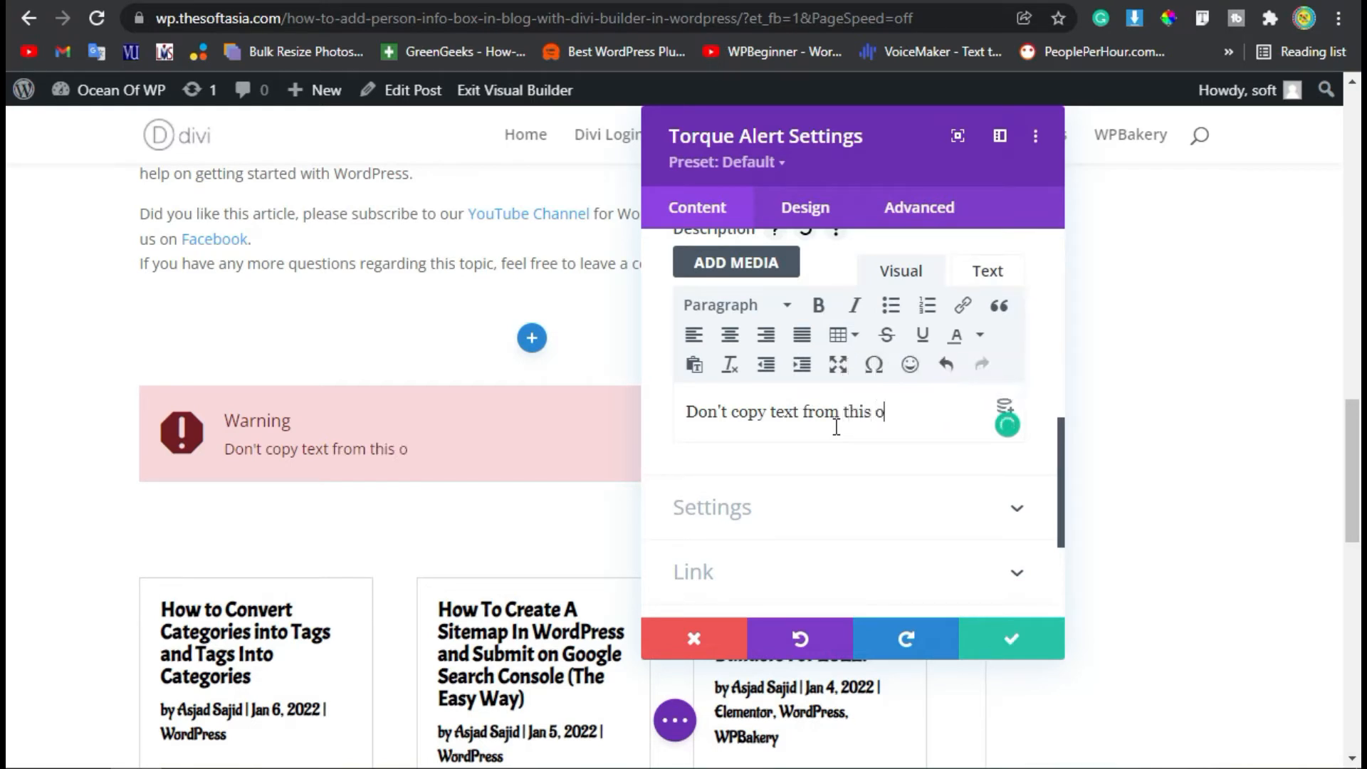
key(BackSpace)
text(post)
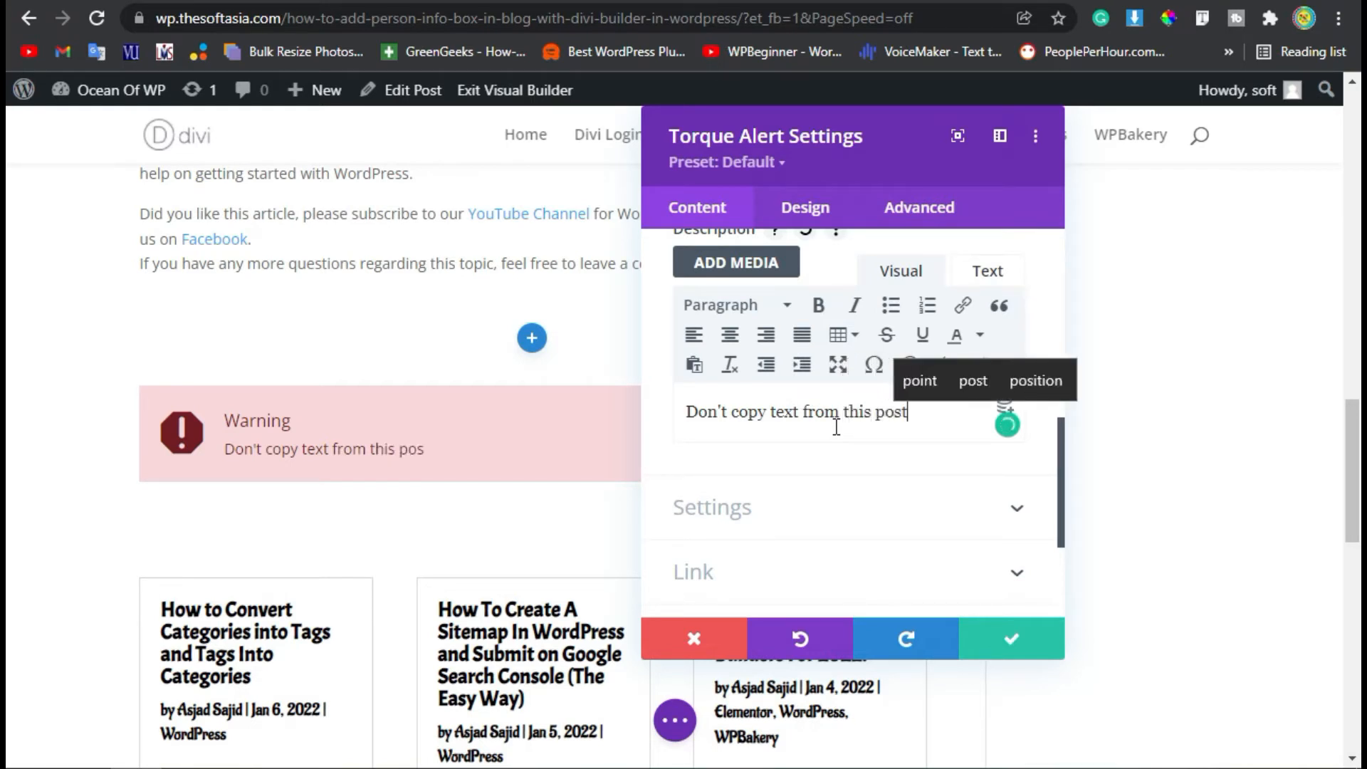
text(.)
Try several alert types on the module, including Light, and set the type back to Danger
click(775, 507)
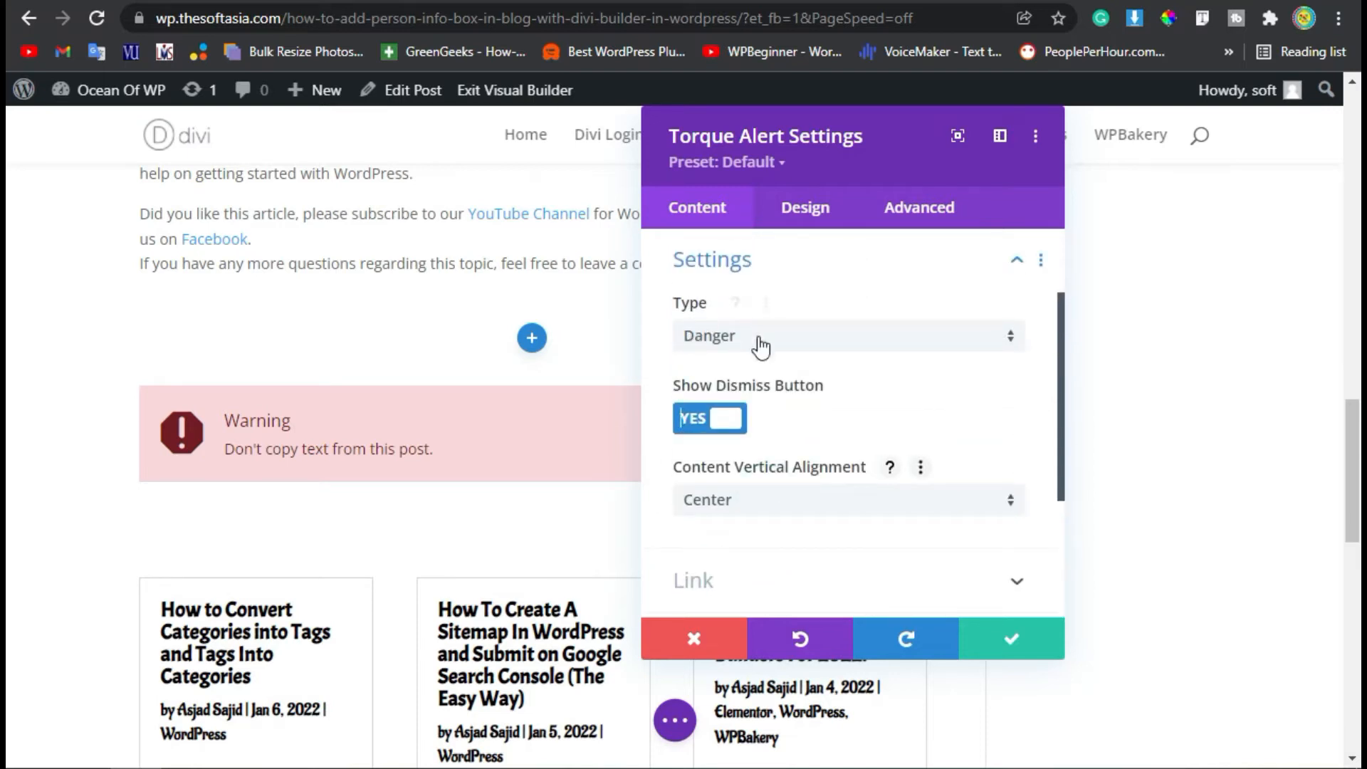
click(761, 345)
click(774, 389)
click(782, 349)
click(779, 360)
click(783, 337)
click(774, 434)
click(793, 348)
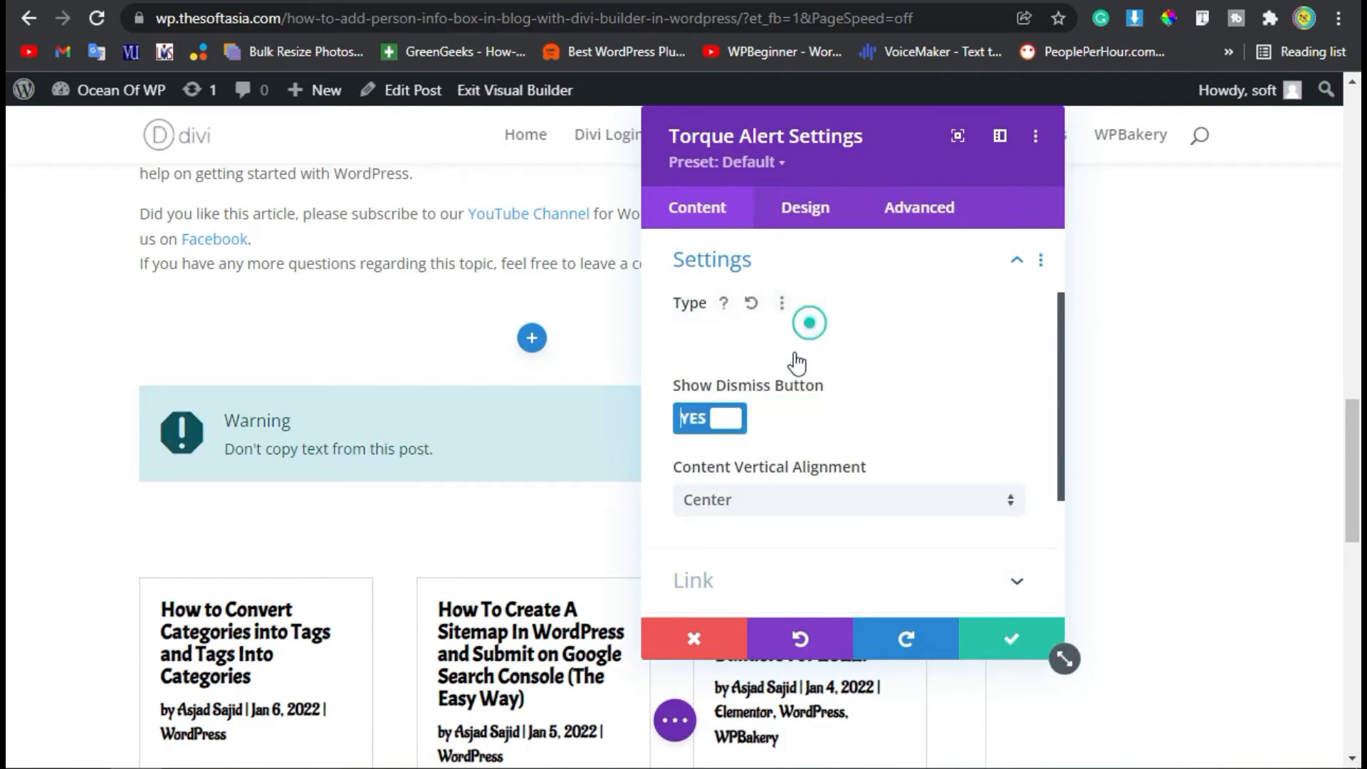
click(737, 466)
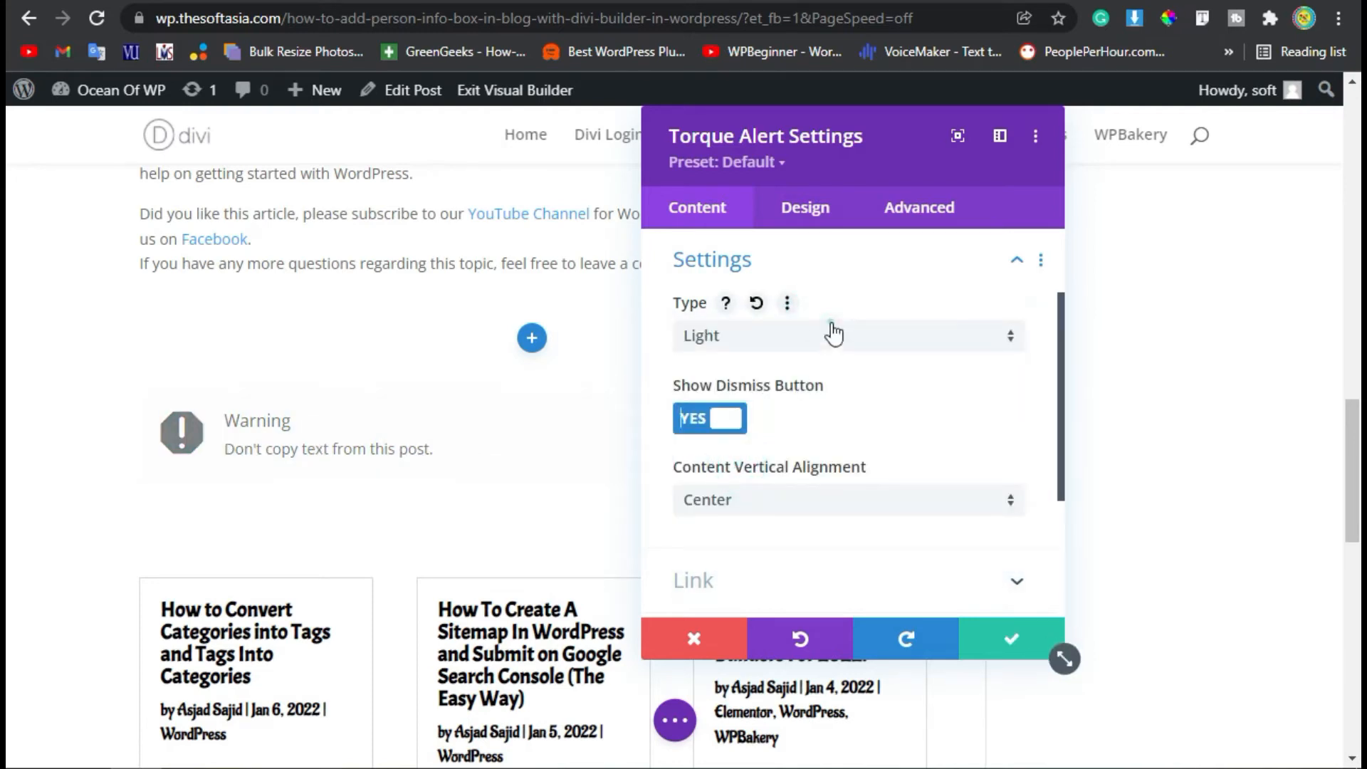
click(833, 335)
click(775, 354)
Try black and red background colors on the alert, and reset the background color
scroll(751, 367, down, 2)
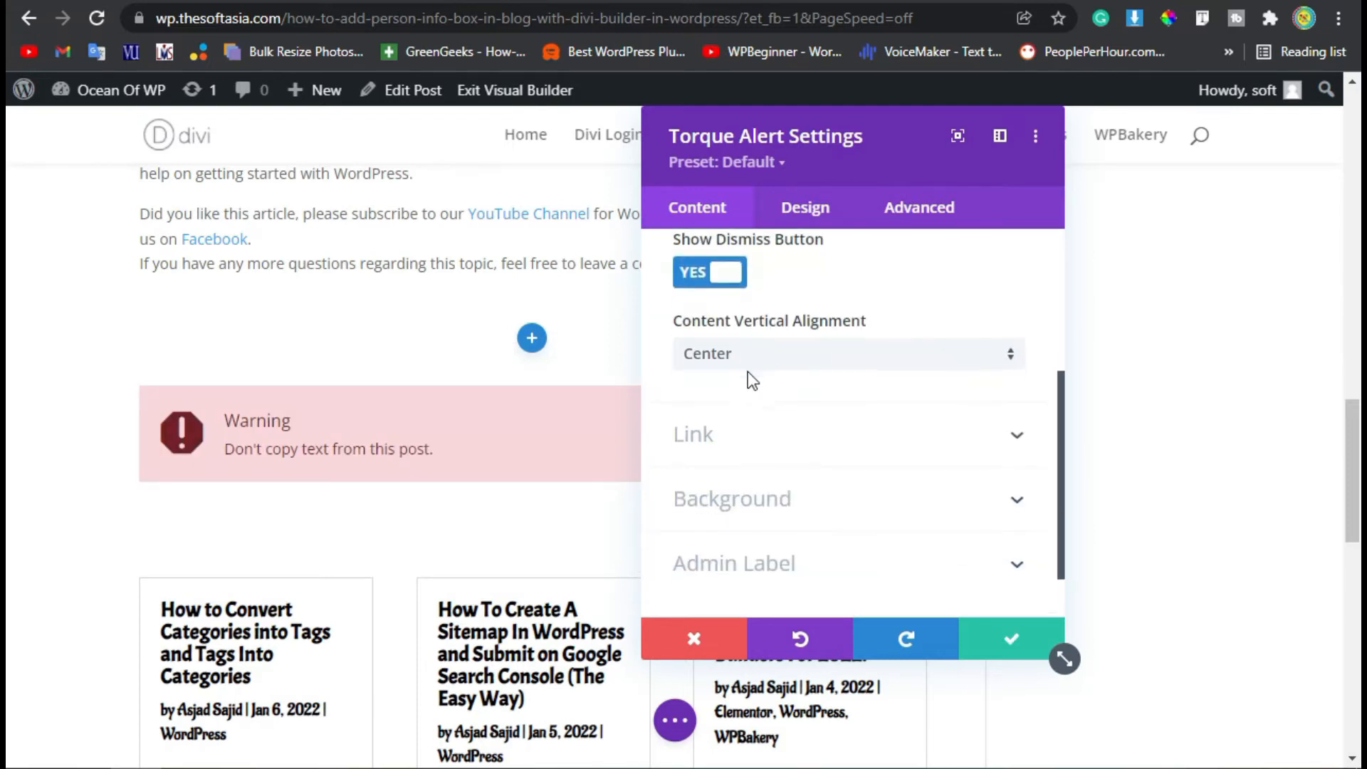
scroll(752, 381, down, 1)
click(781, 447)
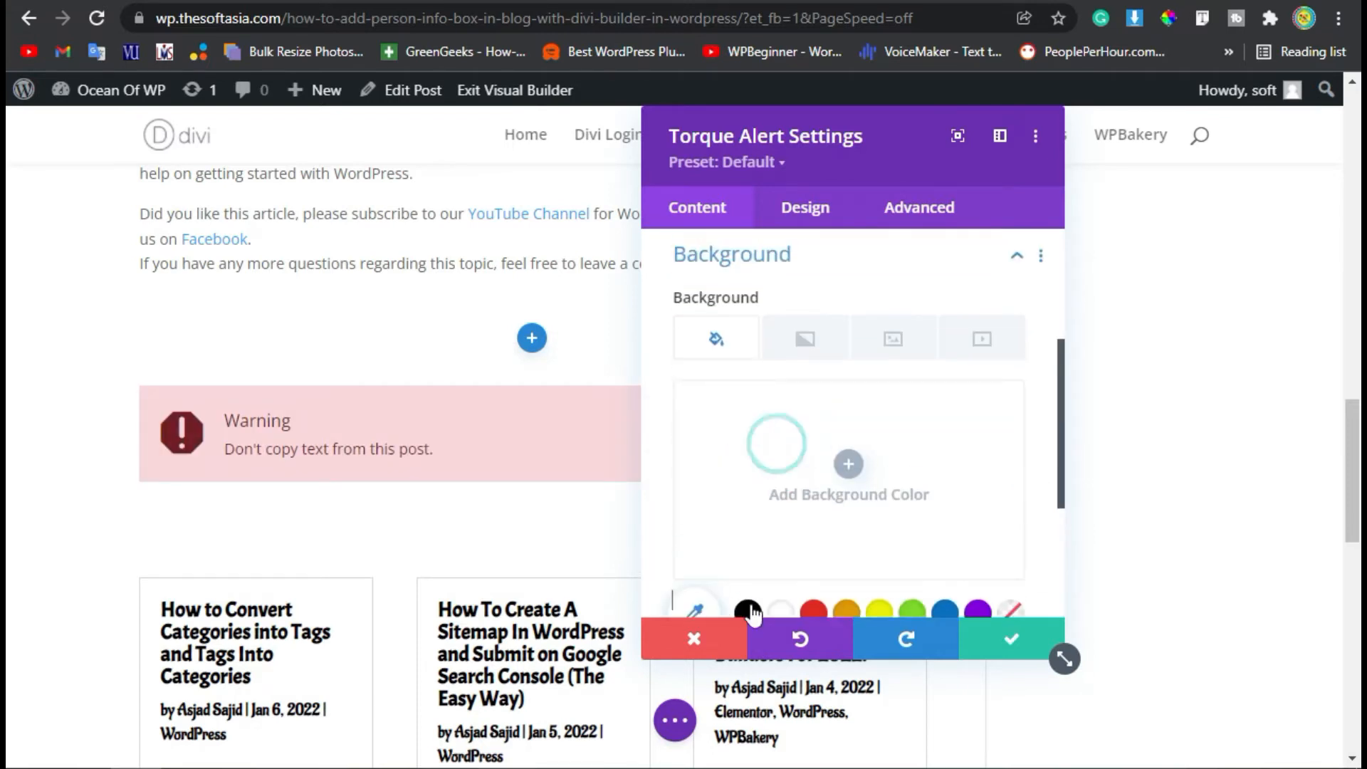
click(768, 500)
click(747, 365)
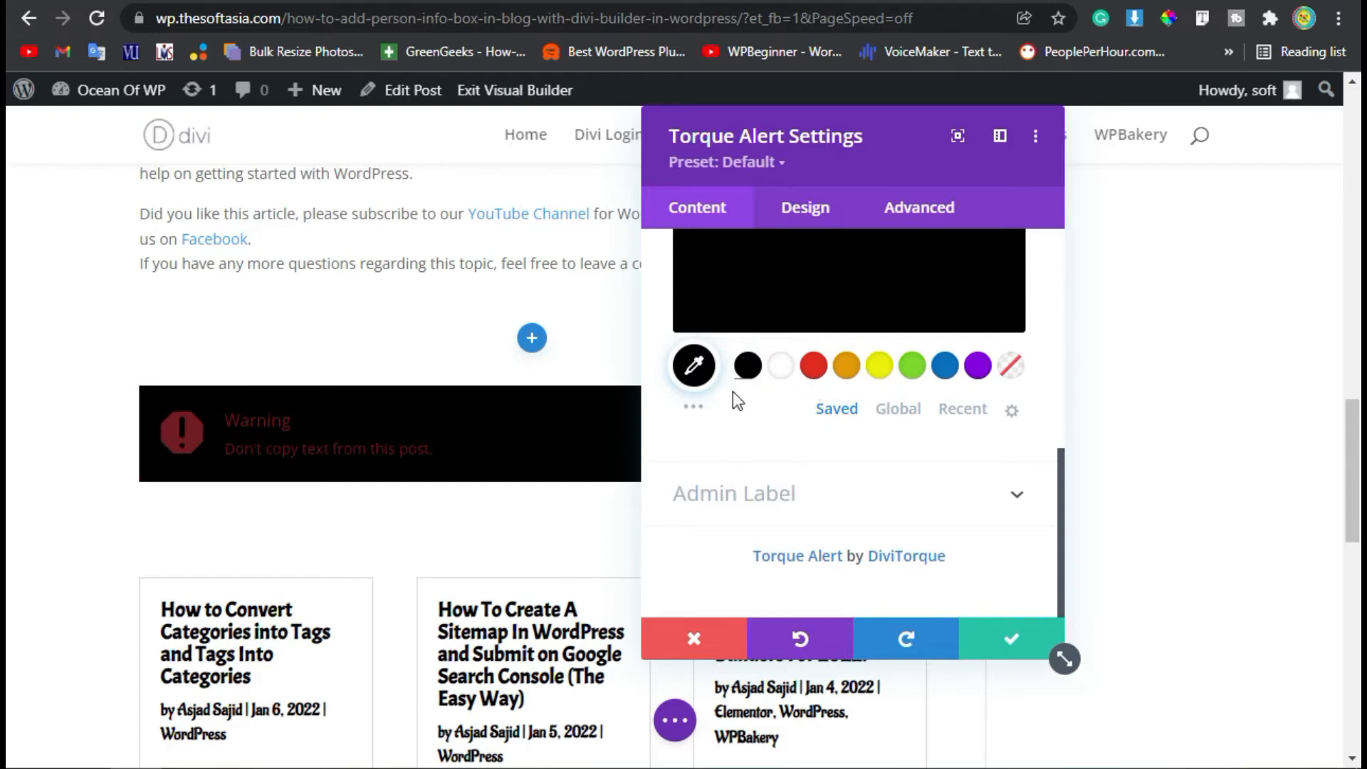
click(813, 365)
scroll(799, 356, up, 2)
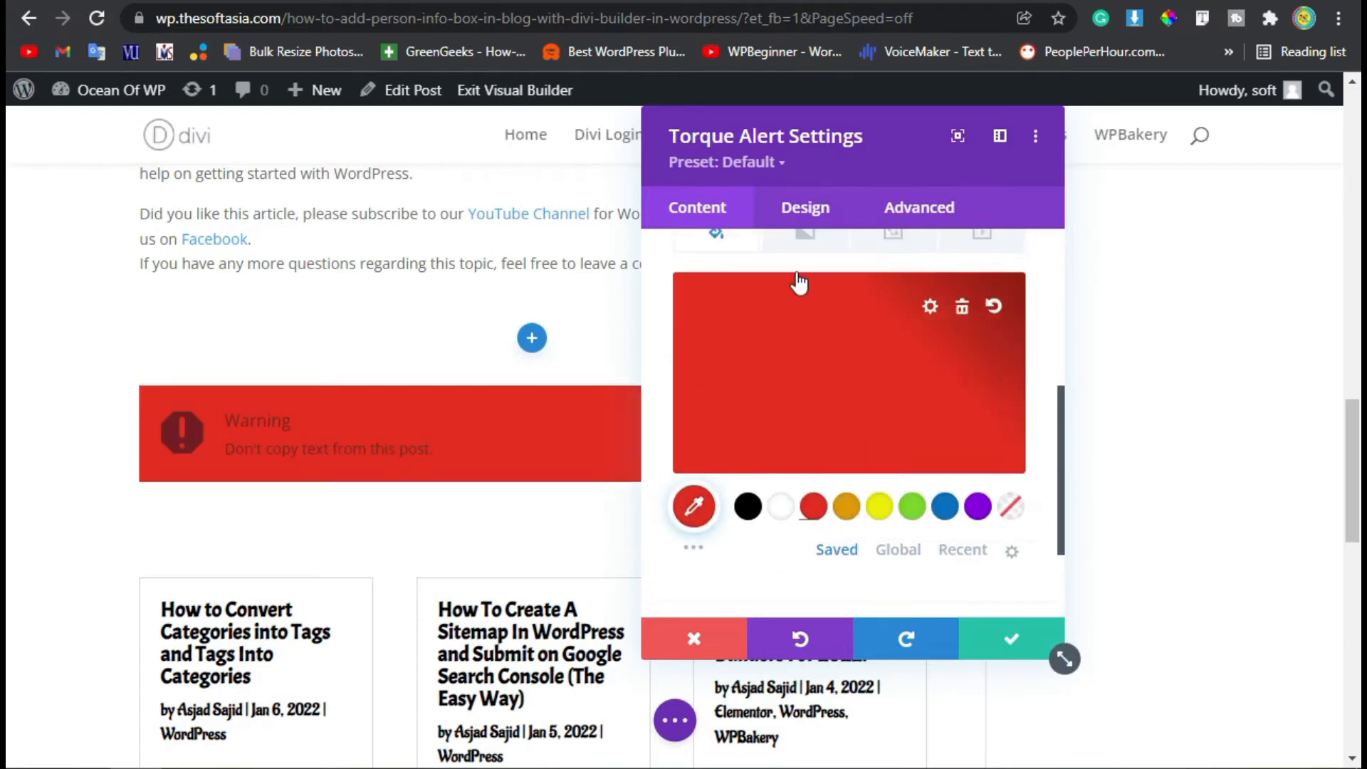
scroll(854, 334, up, 2)
click(869, 331)
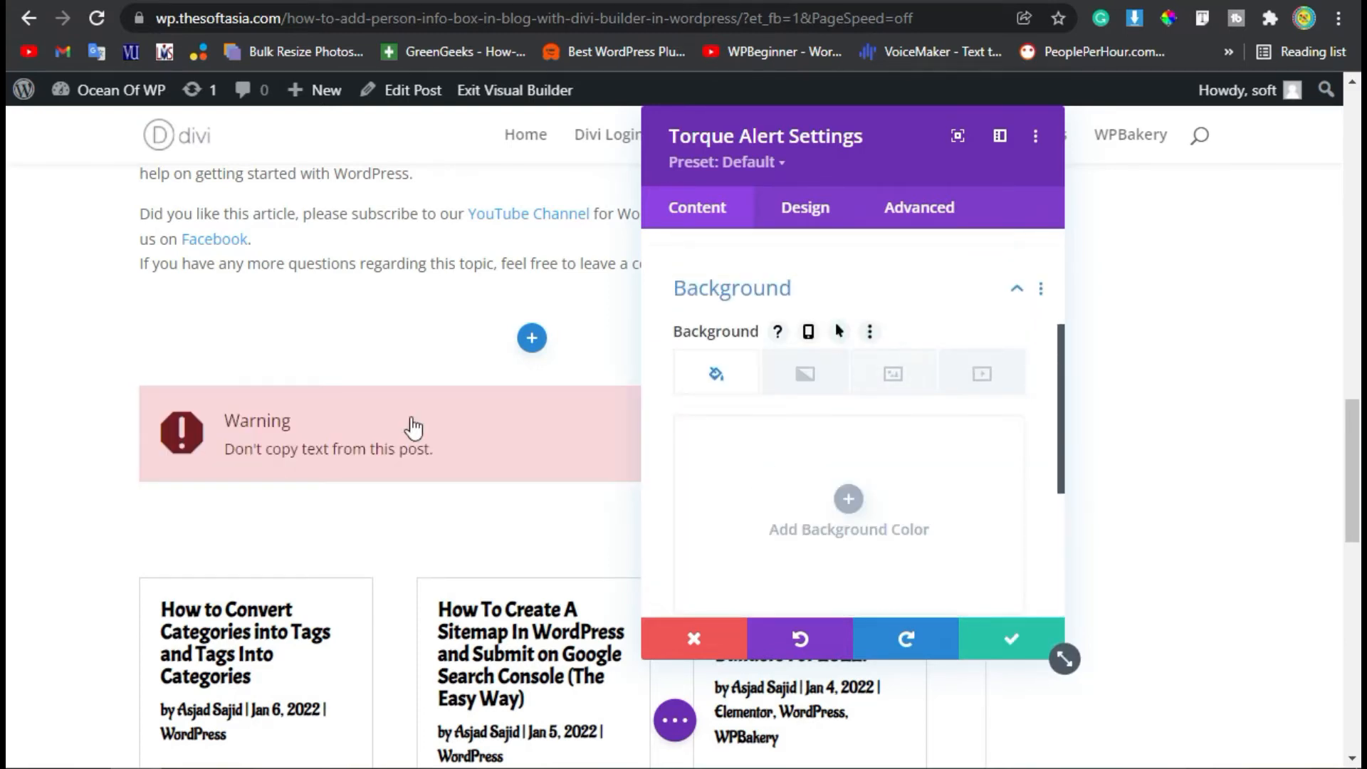
Set the alert's icon size to 50px in its design settings
click(807, 205)
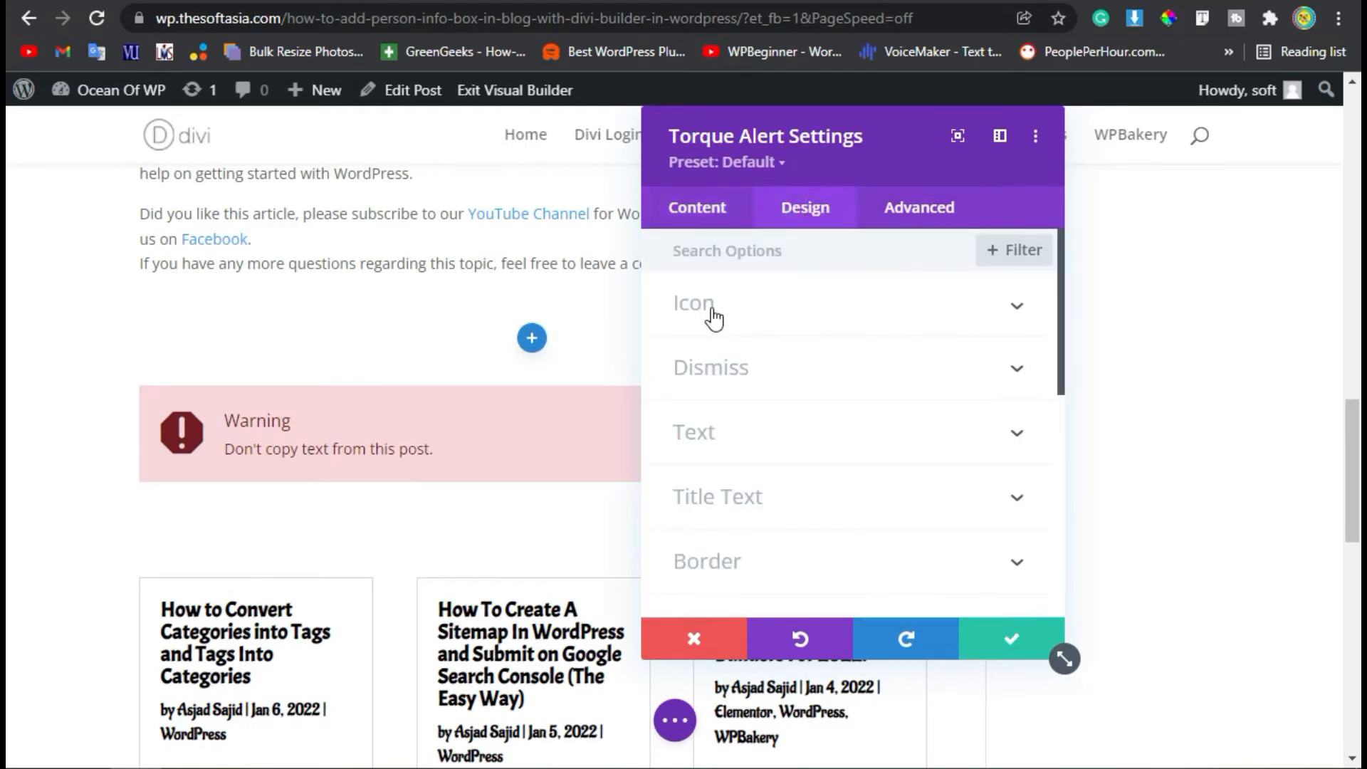
click(791, 310)
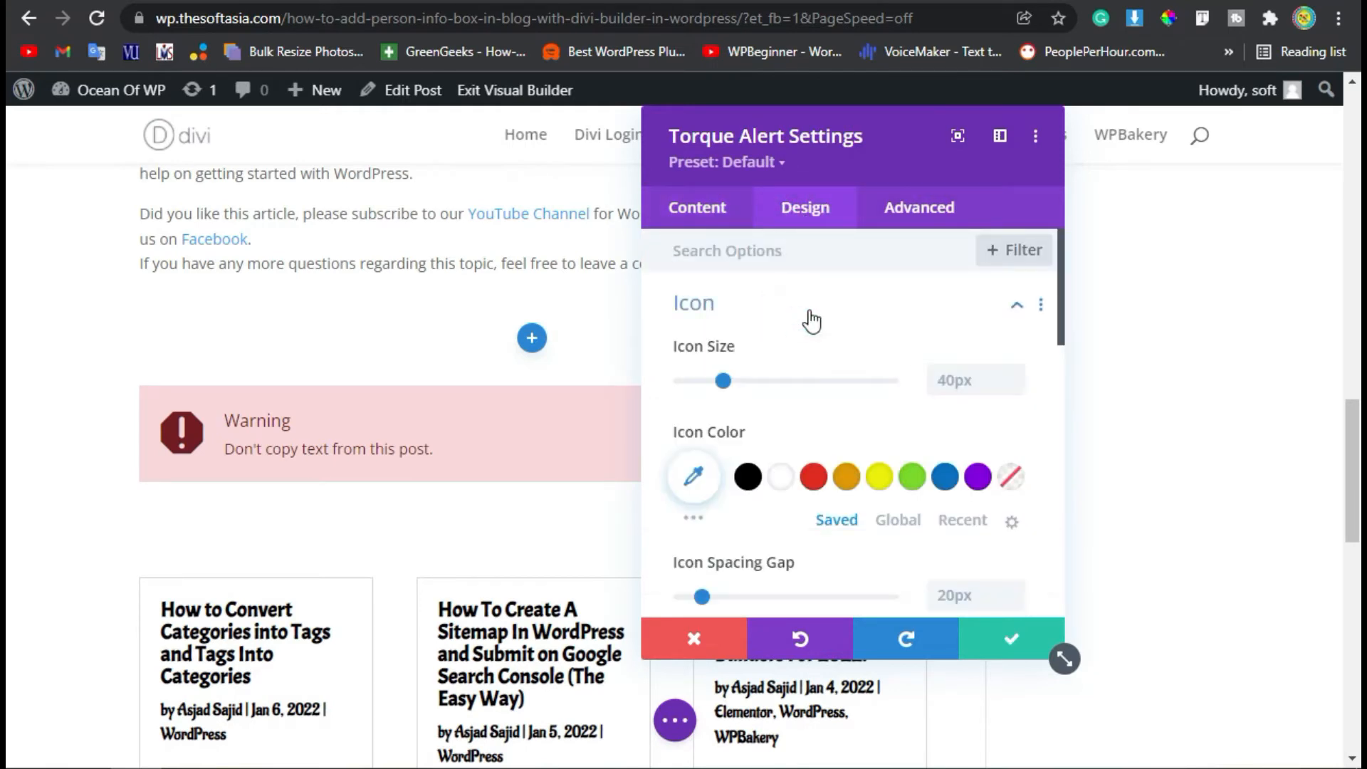
click(1017, 374)
click(1018, 374)
click(1018, 375)
click(1018, 374)
click(1018, 375)
click(1017, 376)
click(1018, 375)
click(1018, 375)
click(1018, 375)
click(1018, 374)
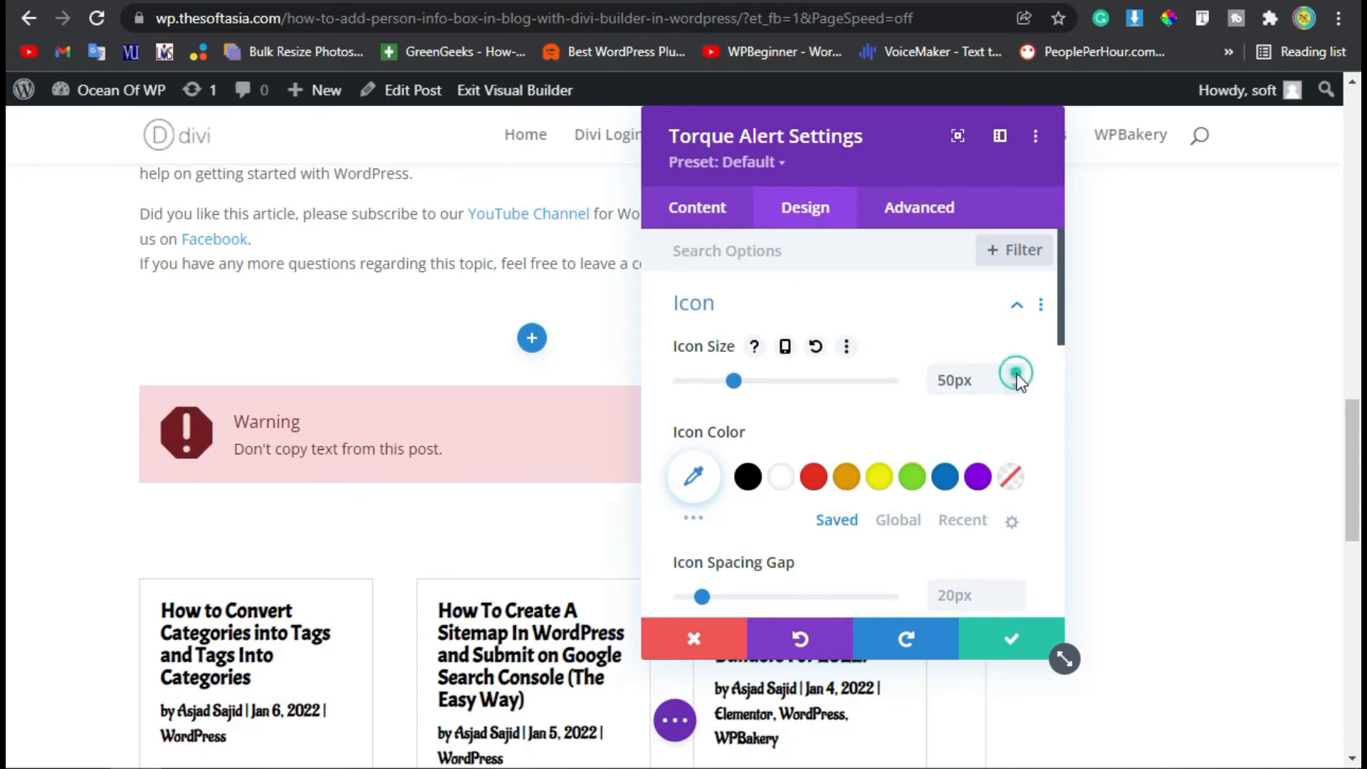
Try black and white on the alert icon, and set the icon color to red
click(756, 483)
click(786, 479)
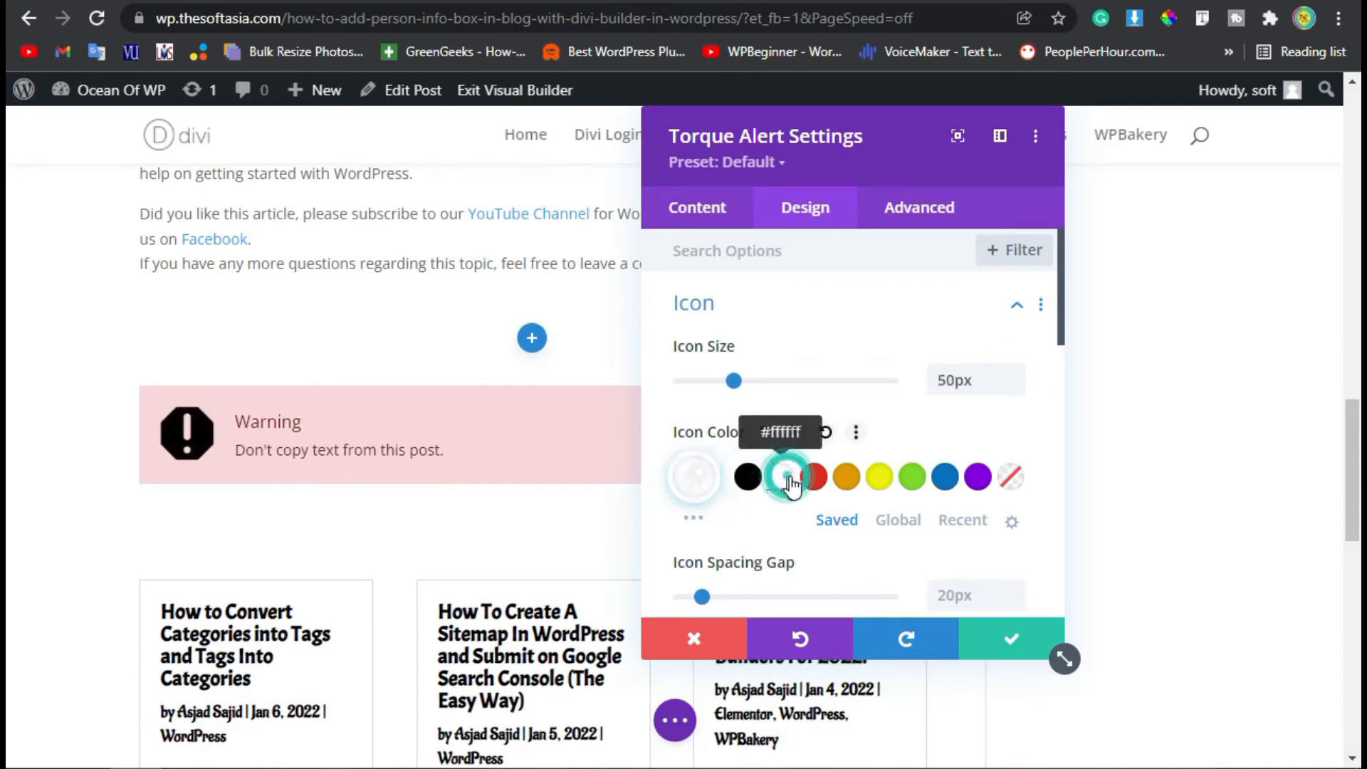
click(819, 484)
scroll(864, 486, down, 2)
scroll(897, 456, up, 2)
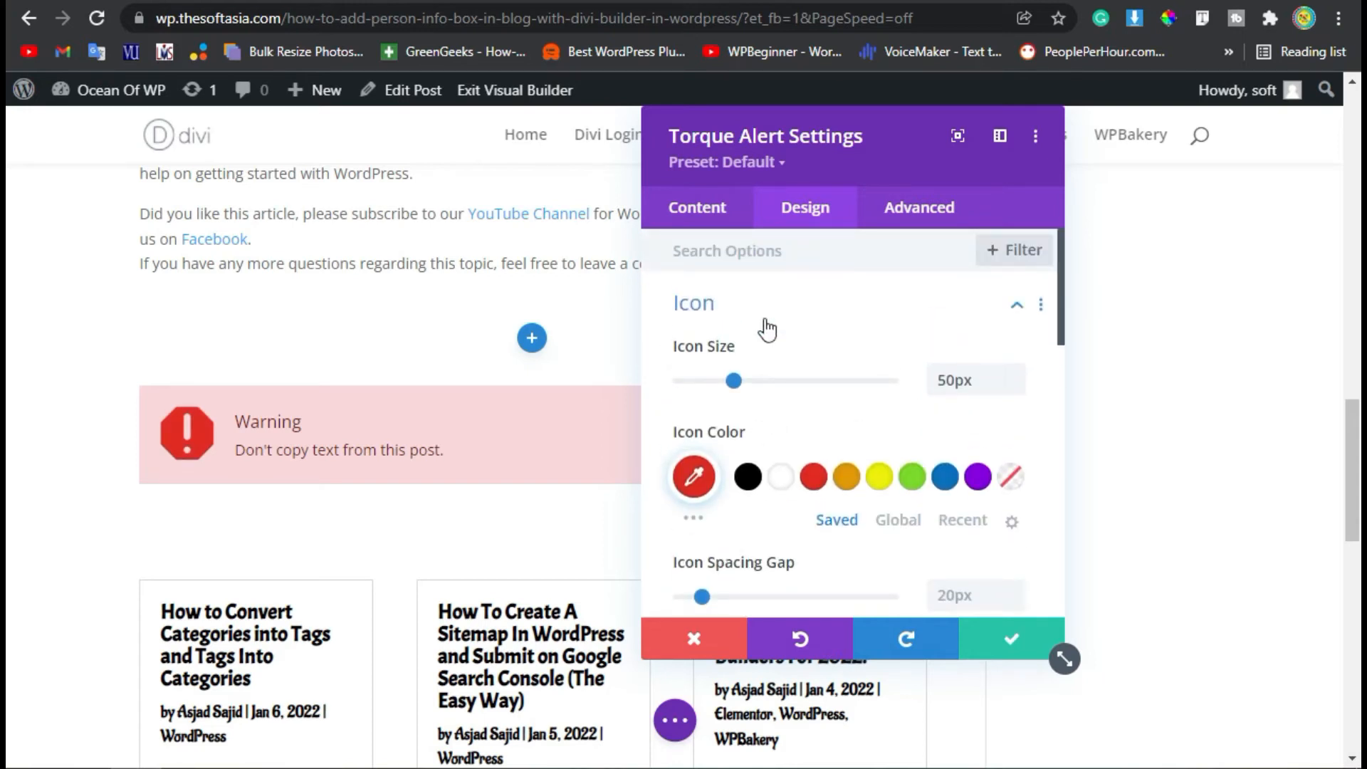
click(730, 307)
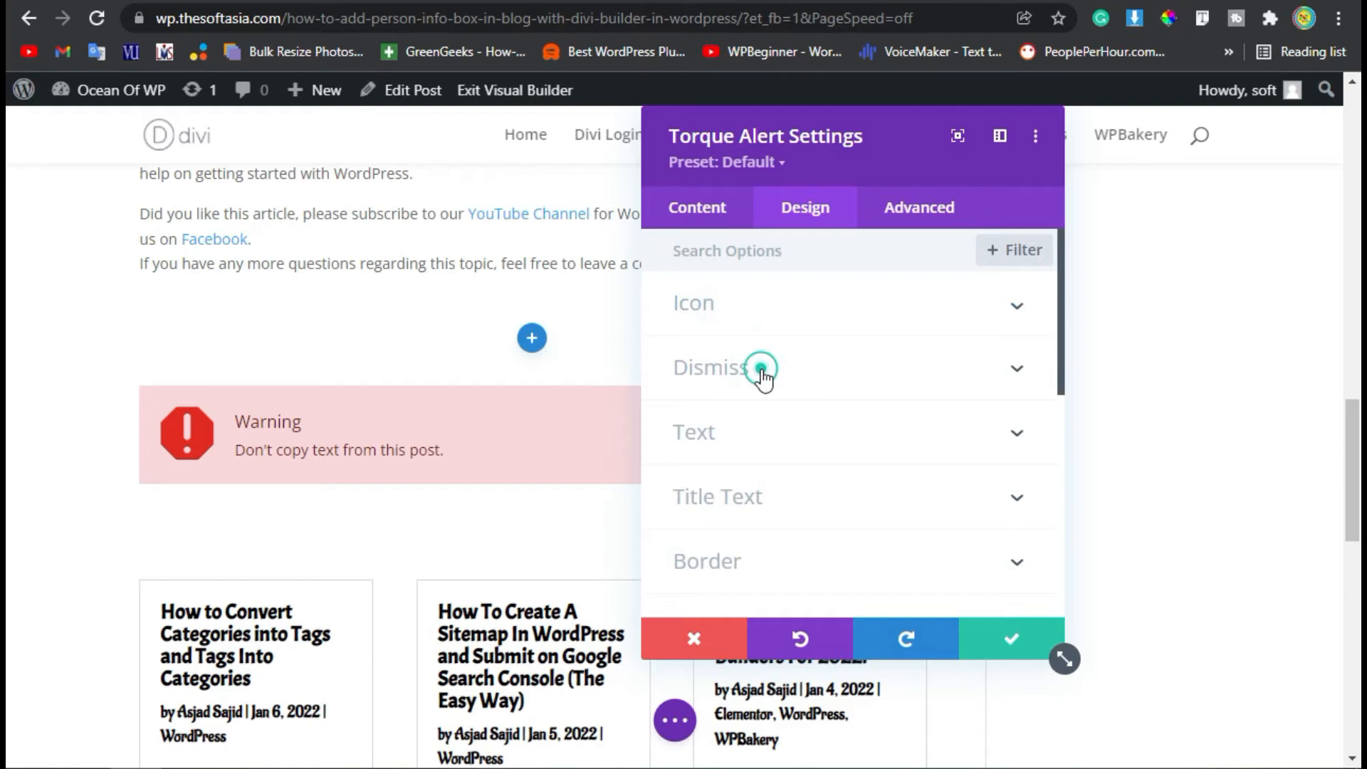
Set the alert's dismiss icon size to 25px and its color to black
click(761, 368)
drag(880, 135, 569, 139)
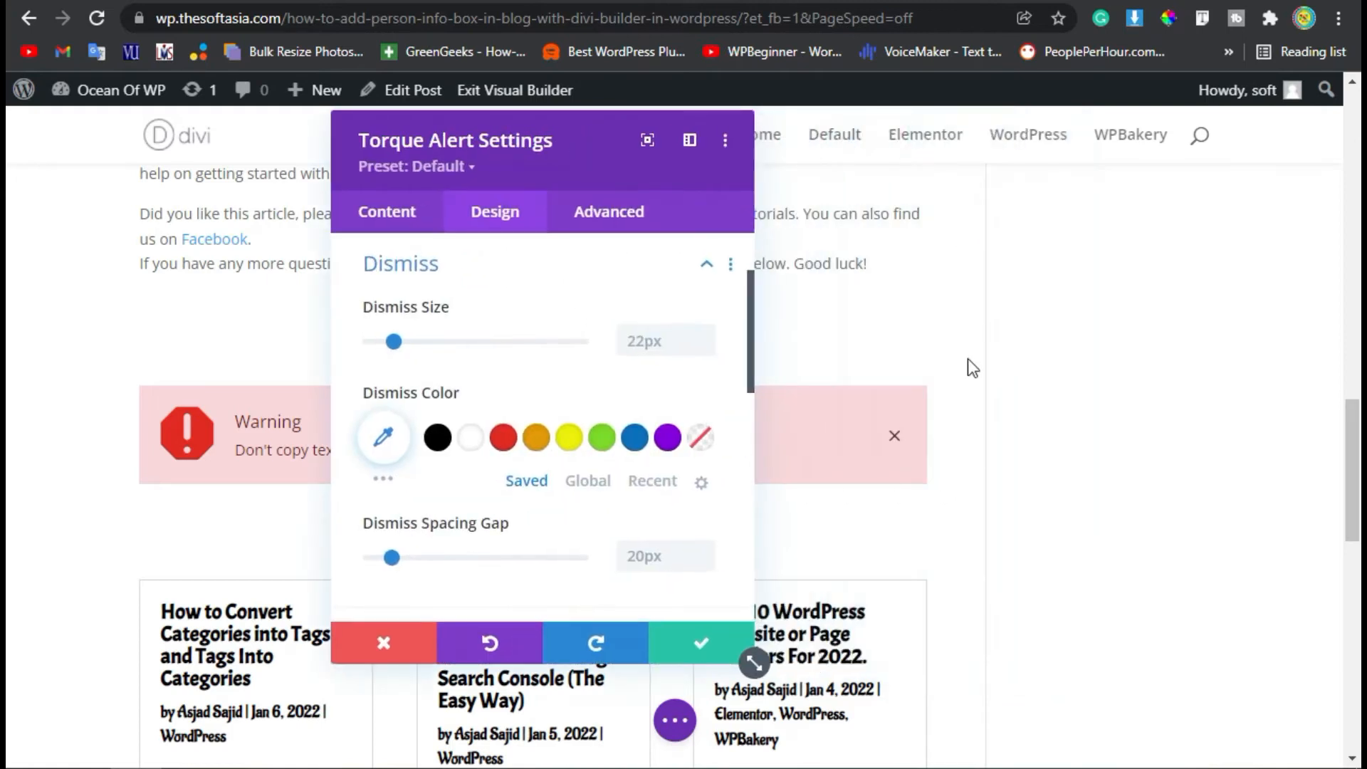
click(703, 331)
click(703, 332)
click(703, 331)
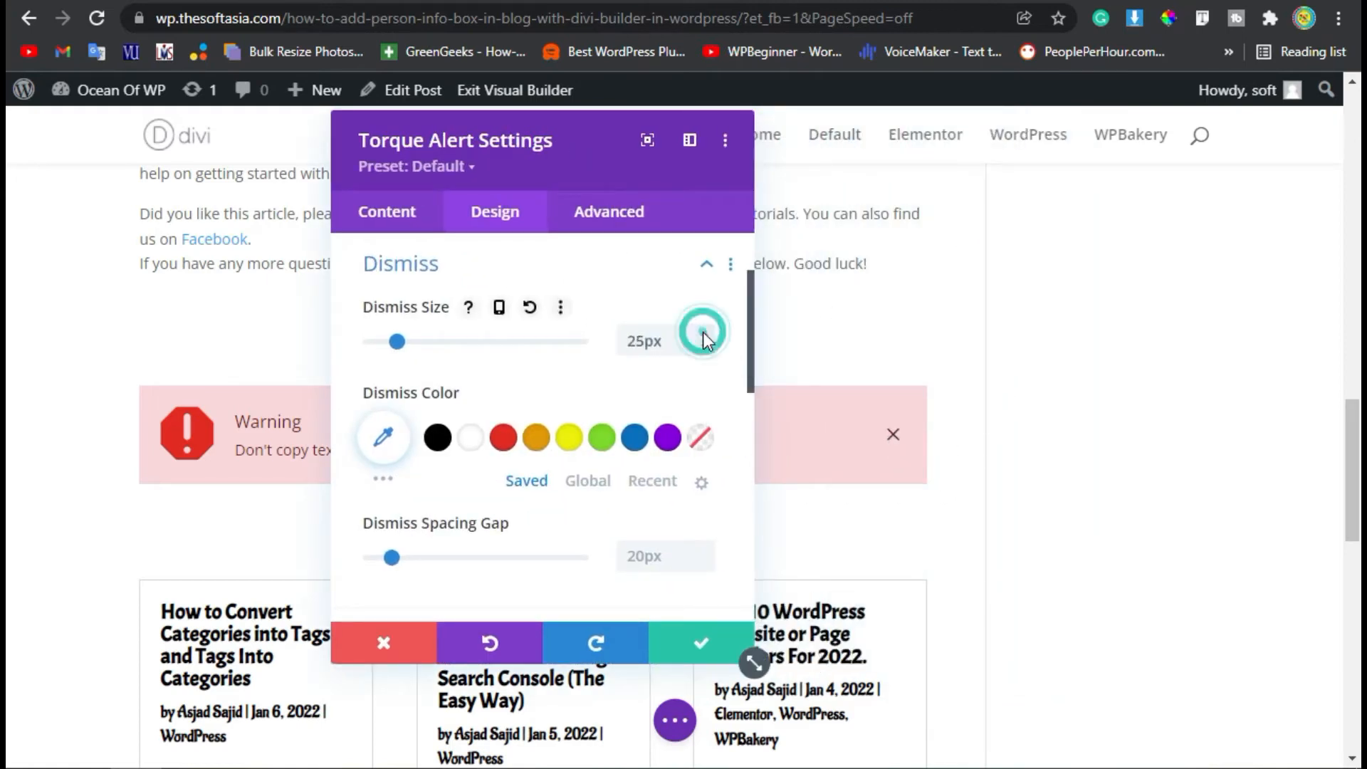
click(438, 441)
scroll(489, 457, down, 4)
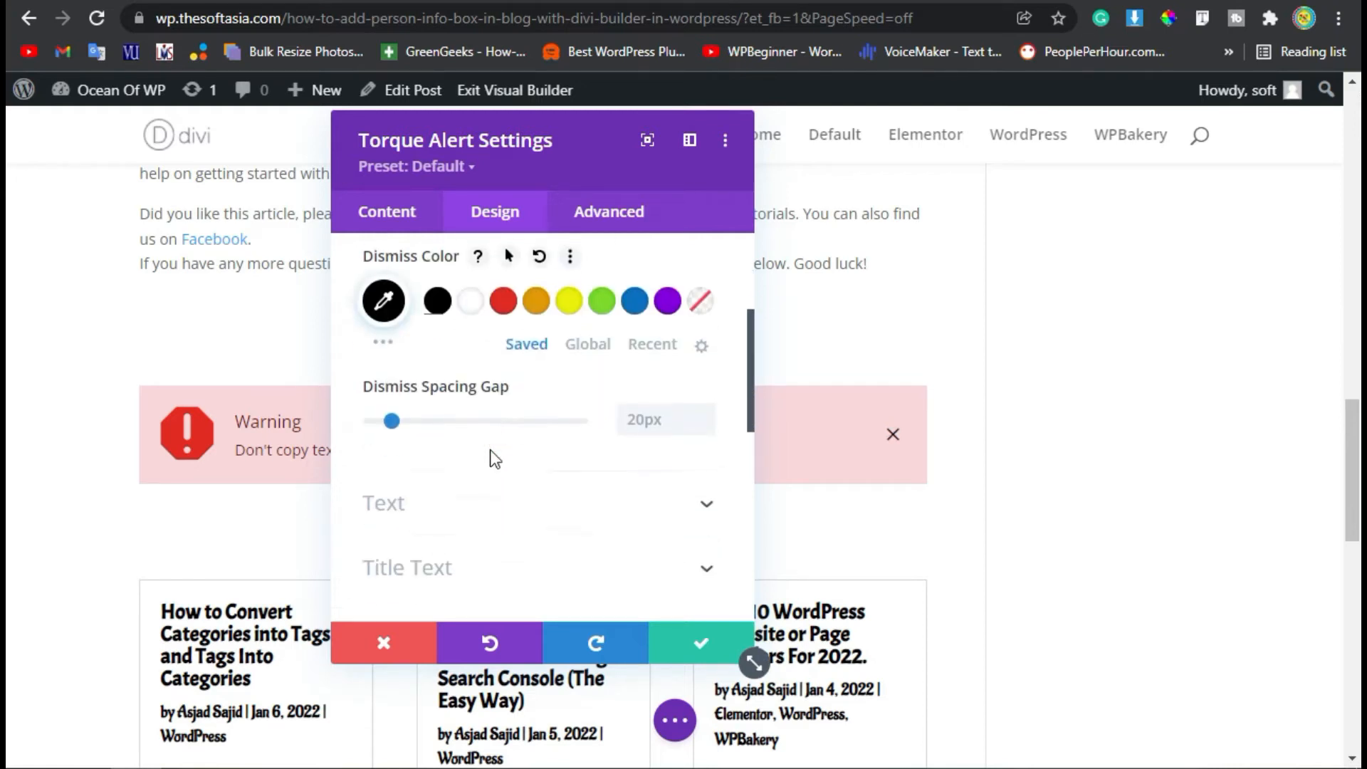
scroll(495, 463, up, 2)
Set the alert's title font to Alata with a Bold font weight
click(477, 498)
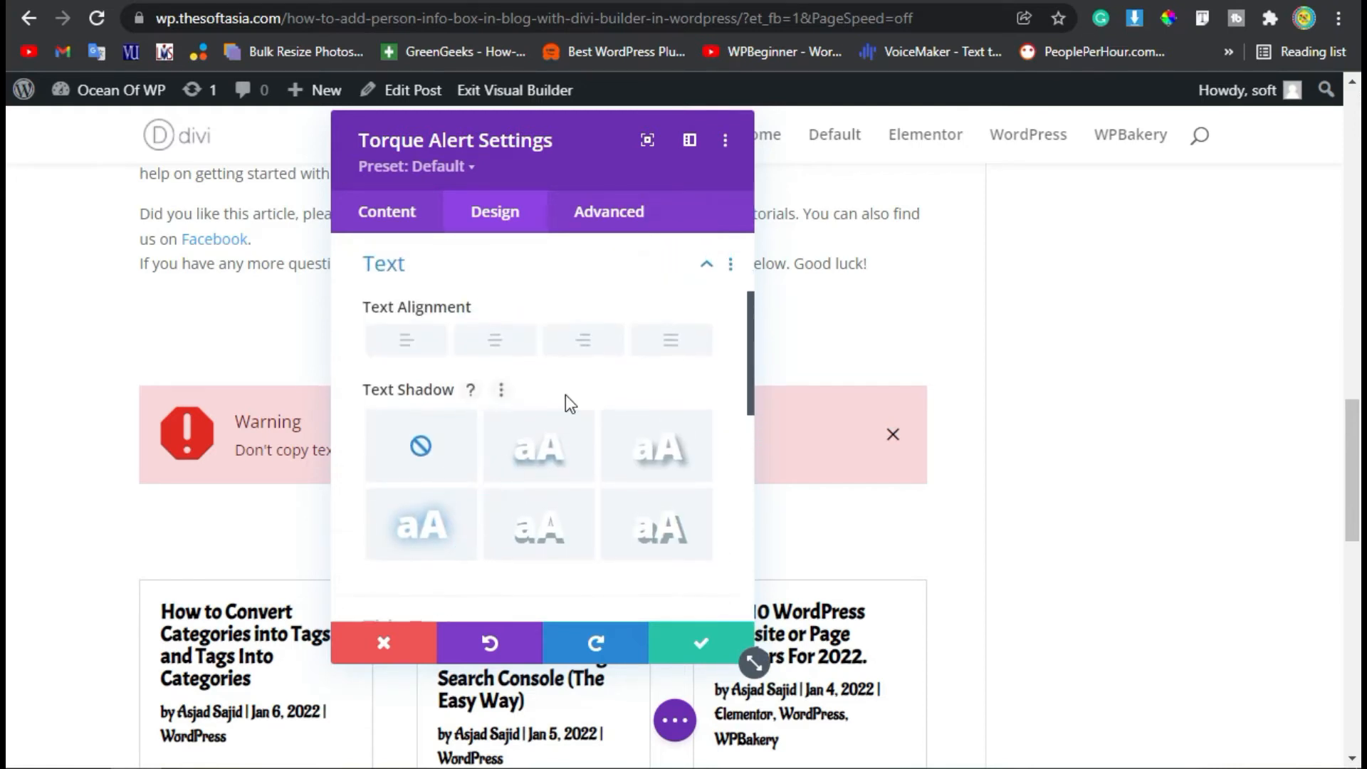
drag(563, 146, 1055, 139)
click(936, 267)
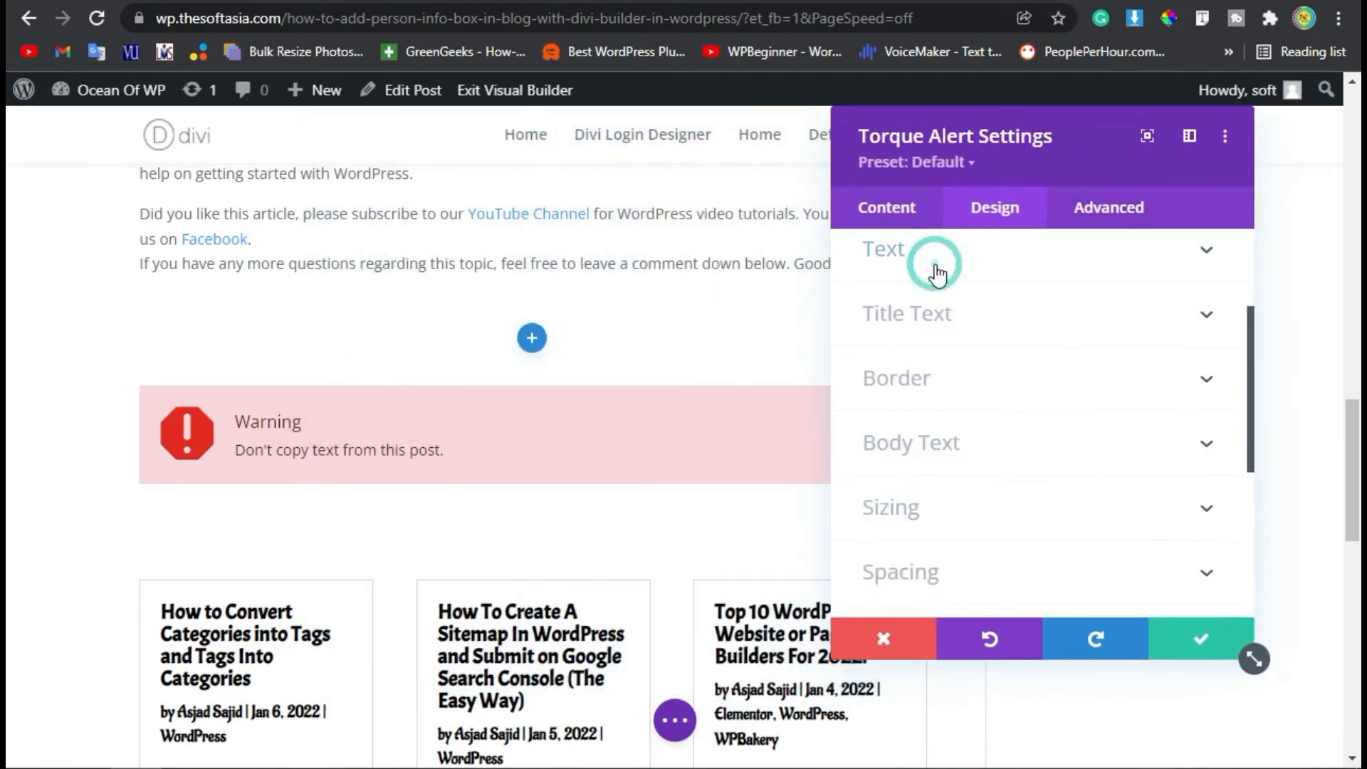
click(954, 324)
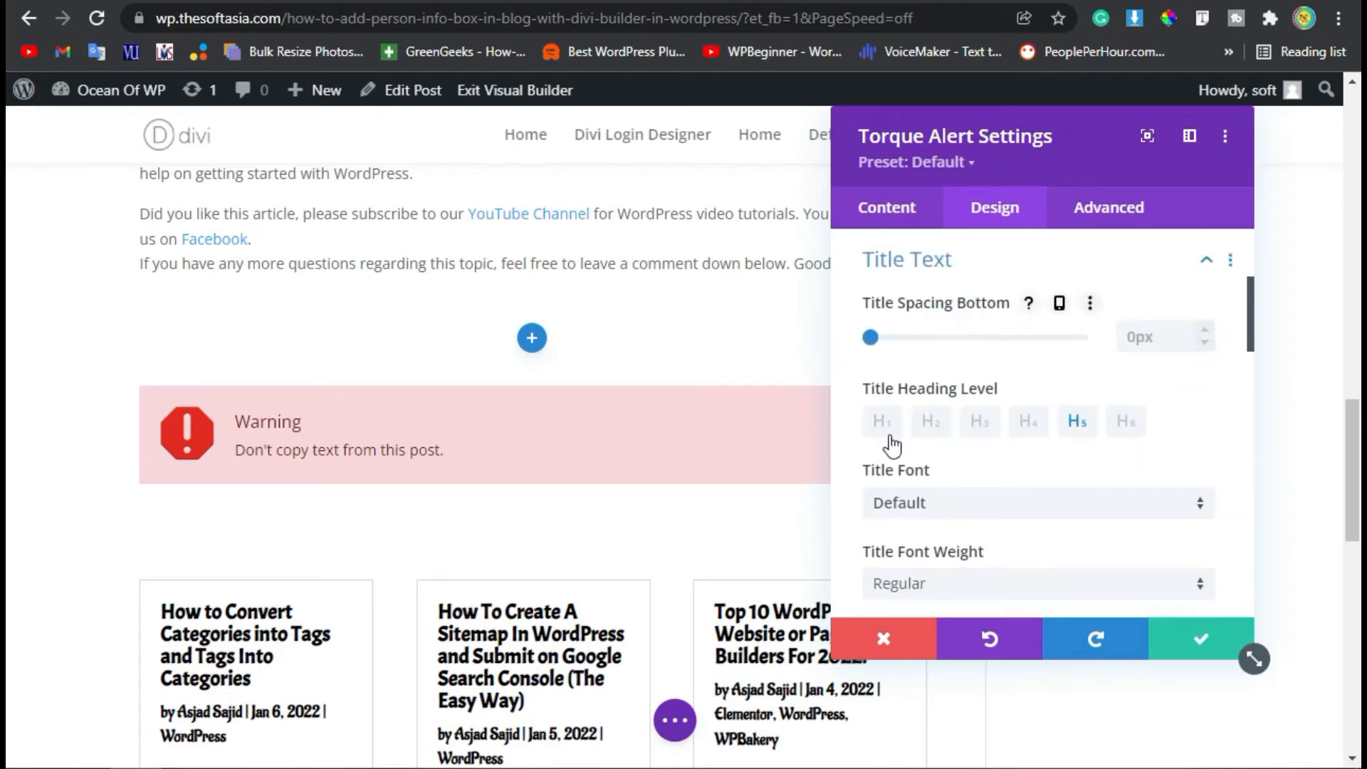
scroll(925, 427, down, 2)
click(960, 366)
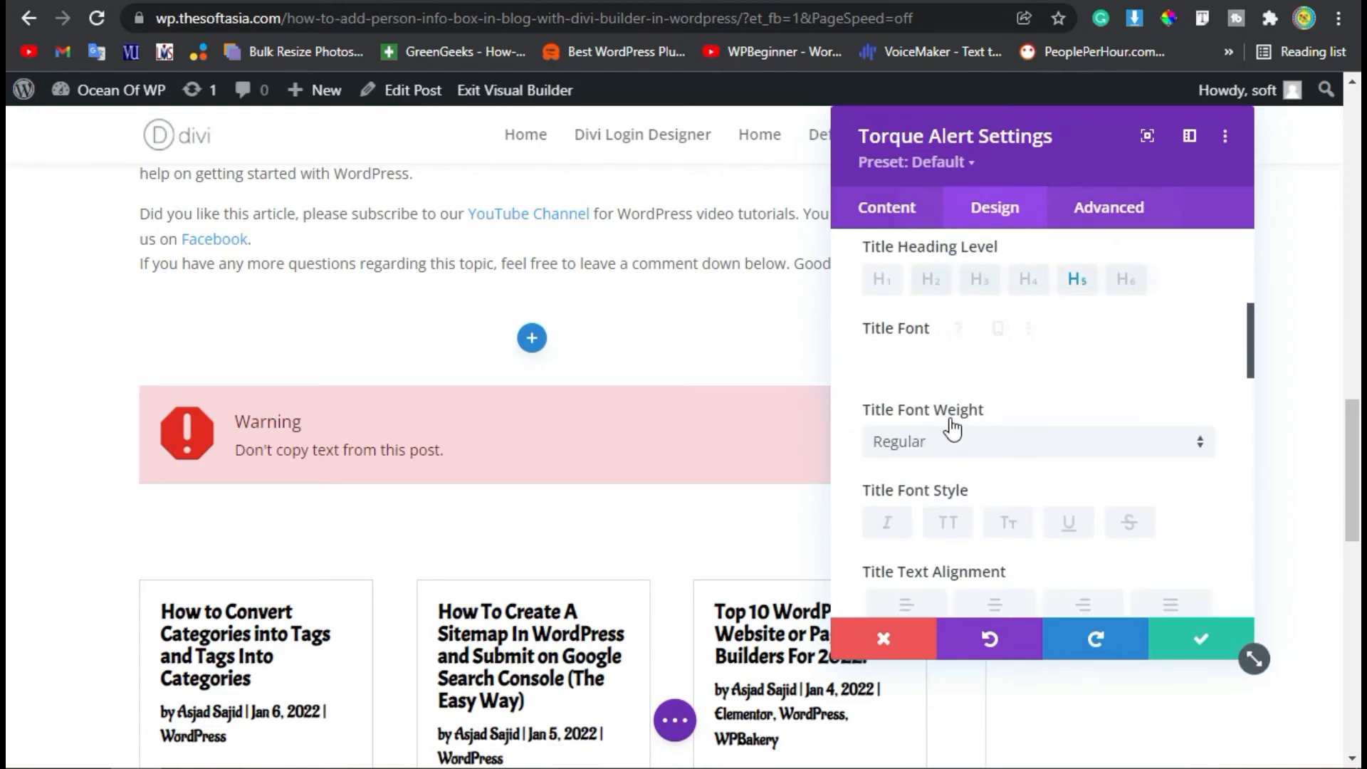
click(940, 547)
click(957, 447)
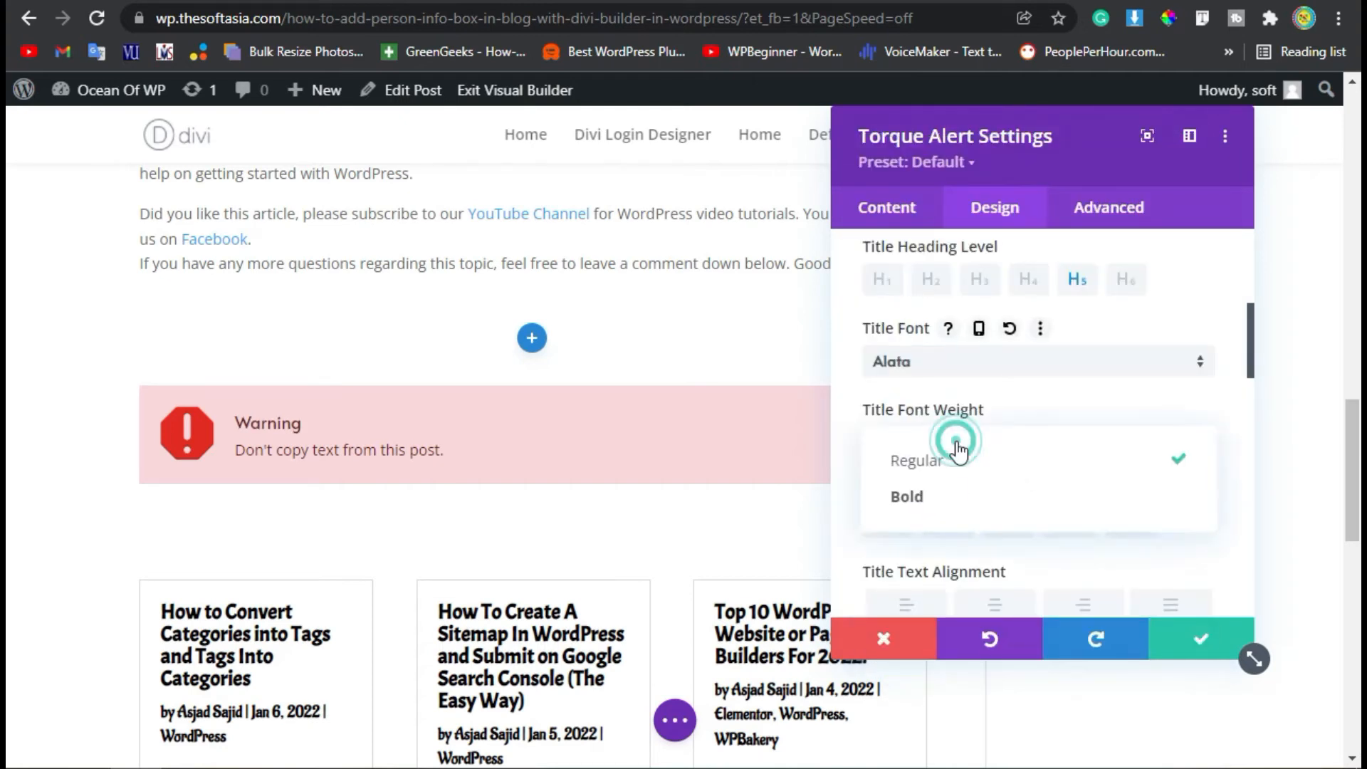
click(952, 496)
Set the alert's title text color to black and increase the title text size by a few pixels
scroll(1010, 409, down, 4)
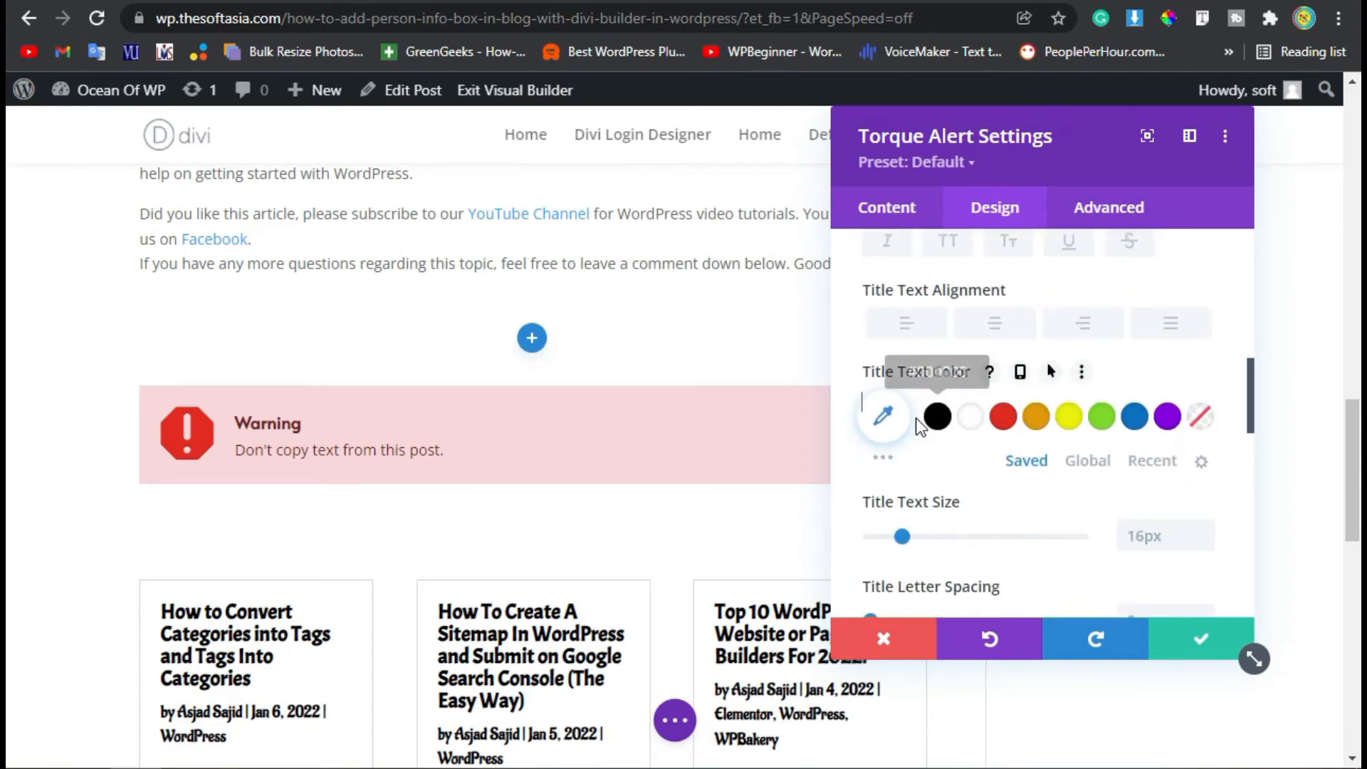
click(939, 419)
click(1206, 530)
click(1205, 529)
click(1206, 530)
click(1206, 530)
scroll(954, 431, up, 6)
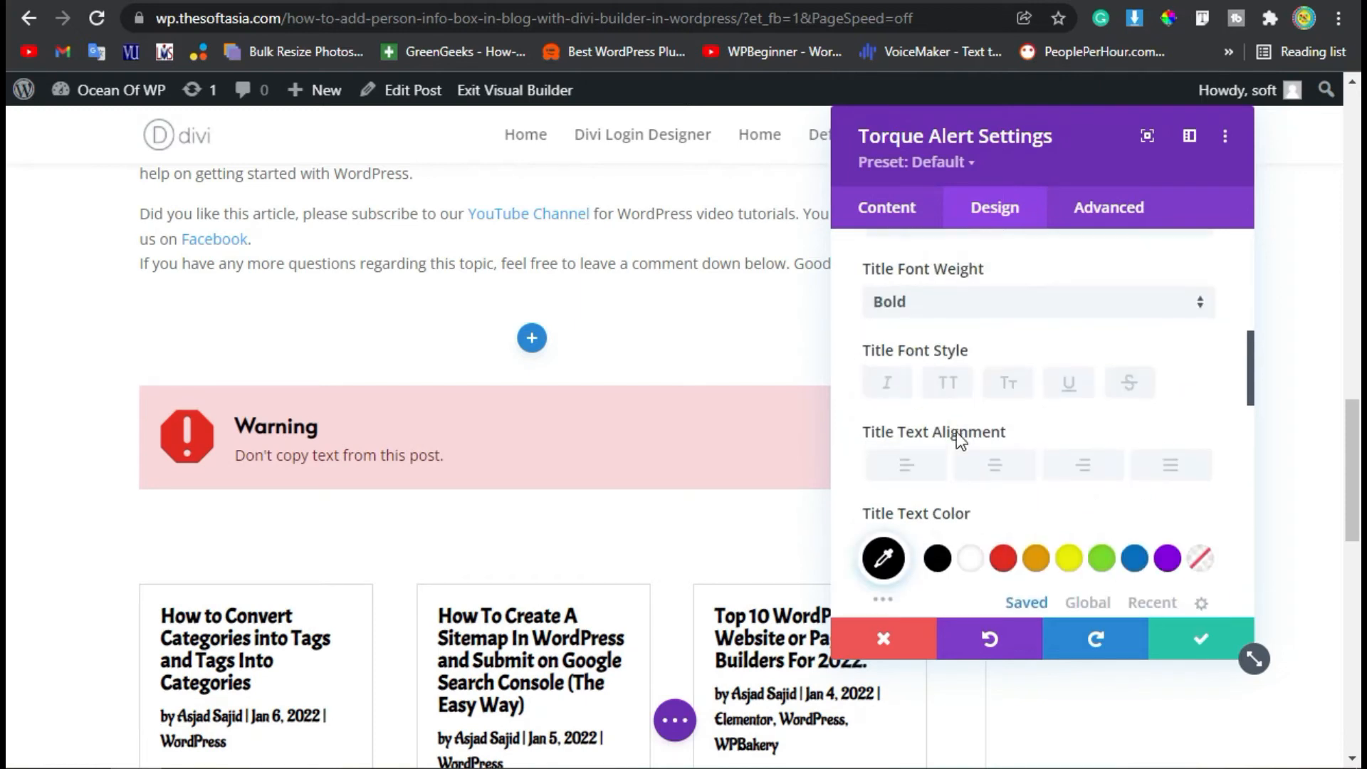
click(928, 265)
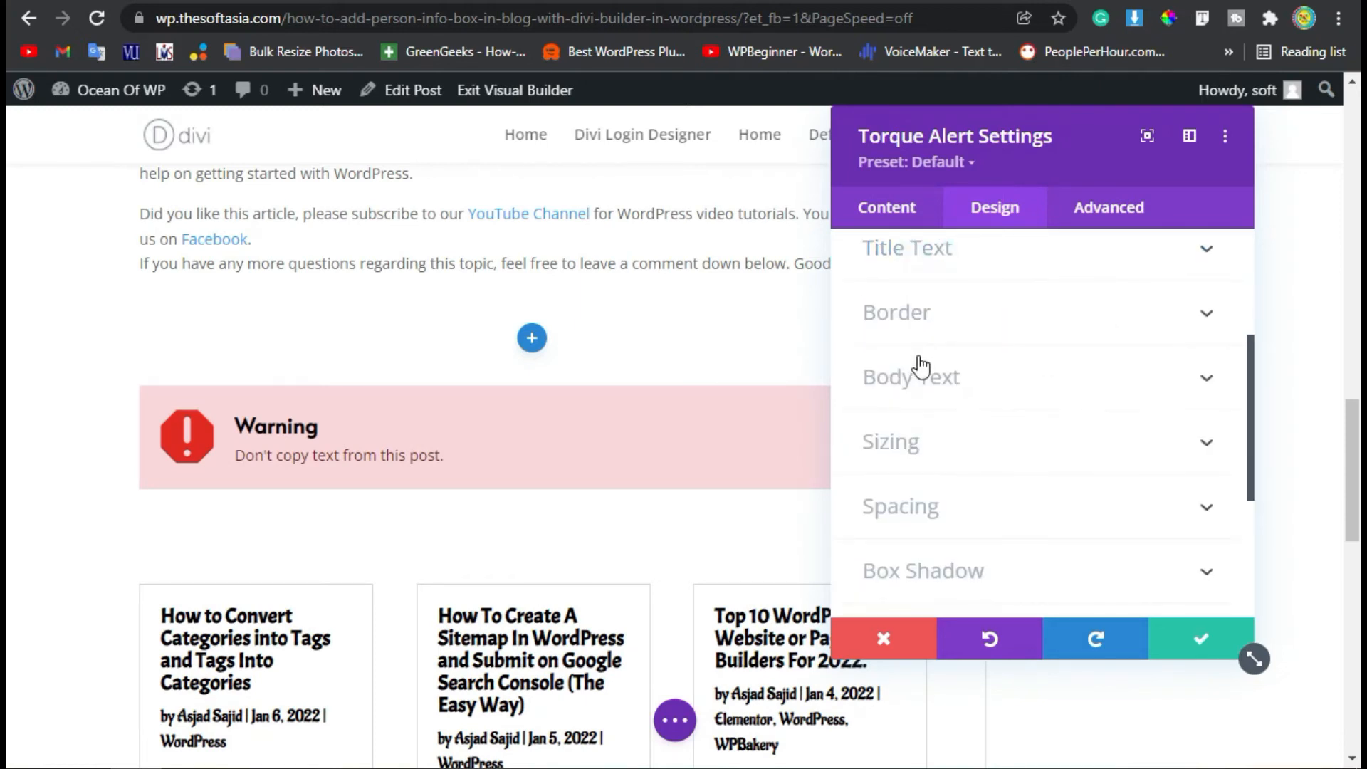
Set the alert's body font to Abel with a Bold font weight
scroll(917, 362, down, 2)
click(938, 257)
click(927, 409)
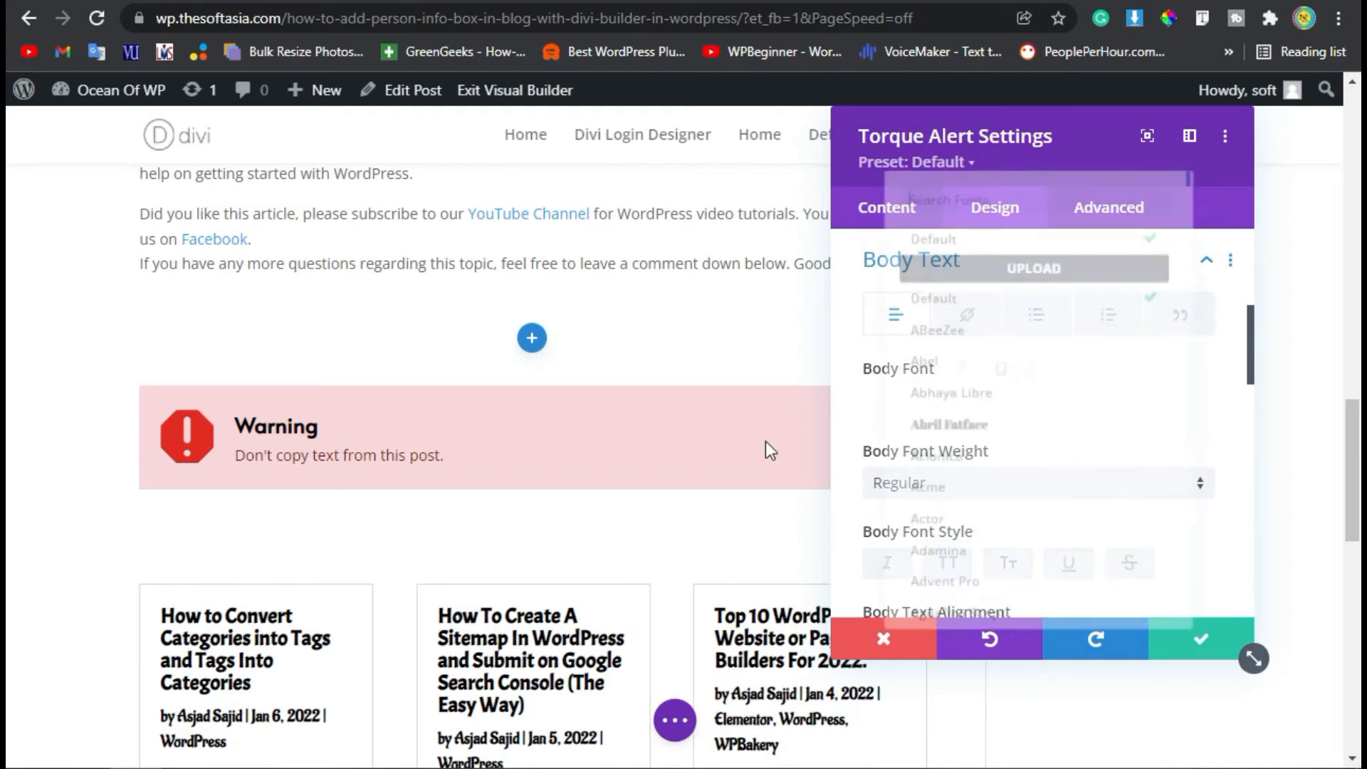
click(971, 358)
click(949, 482)
click(980, 547)
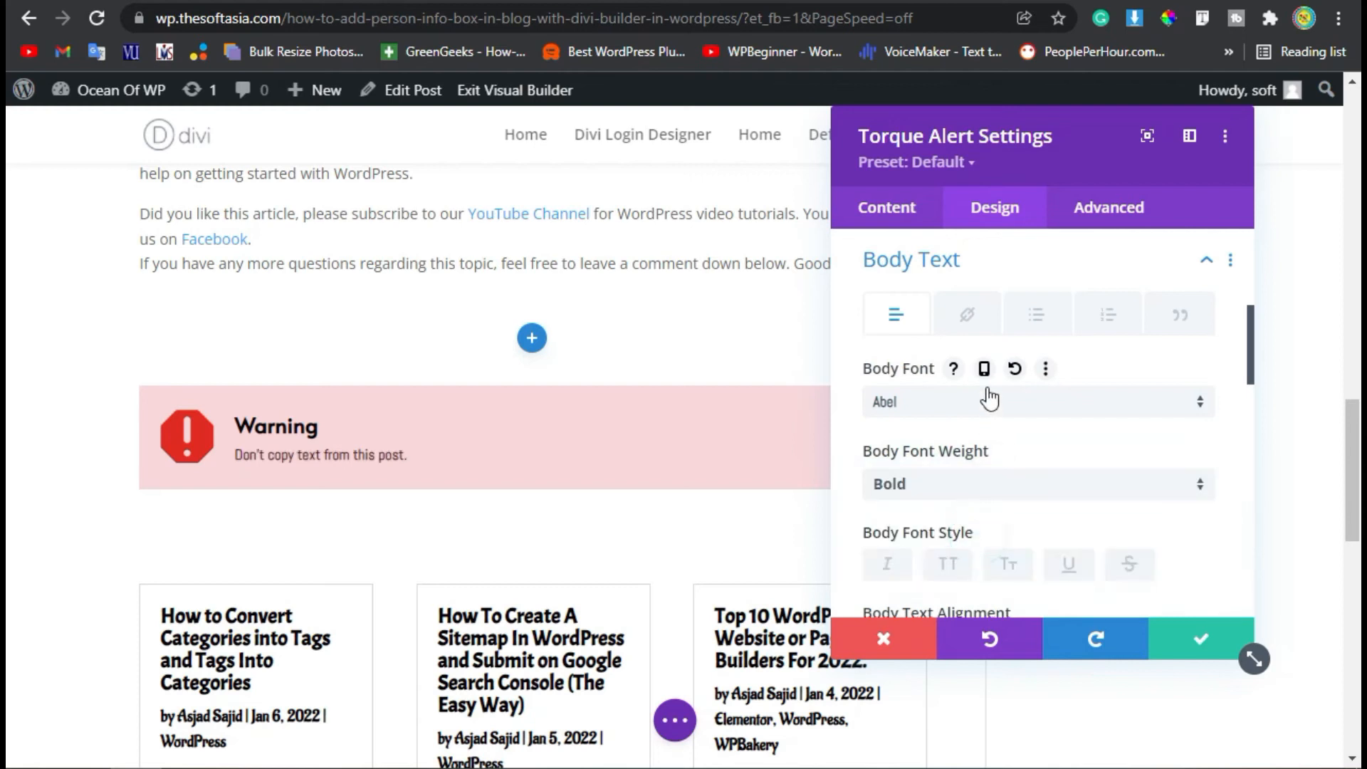
Set the alert's body text size to 20px and the body text color to red
scroll(988, 398, down, 5)
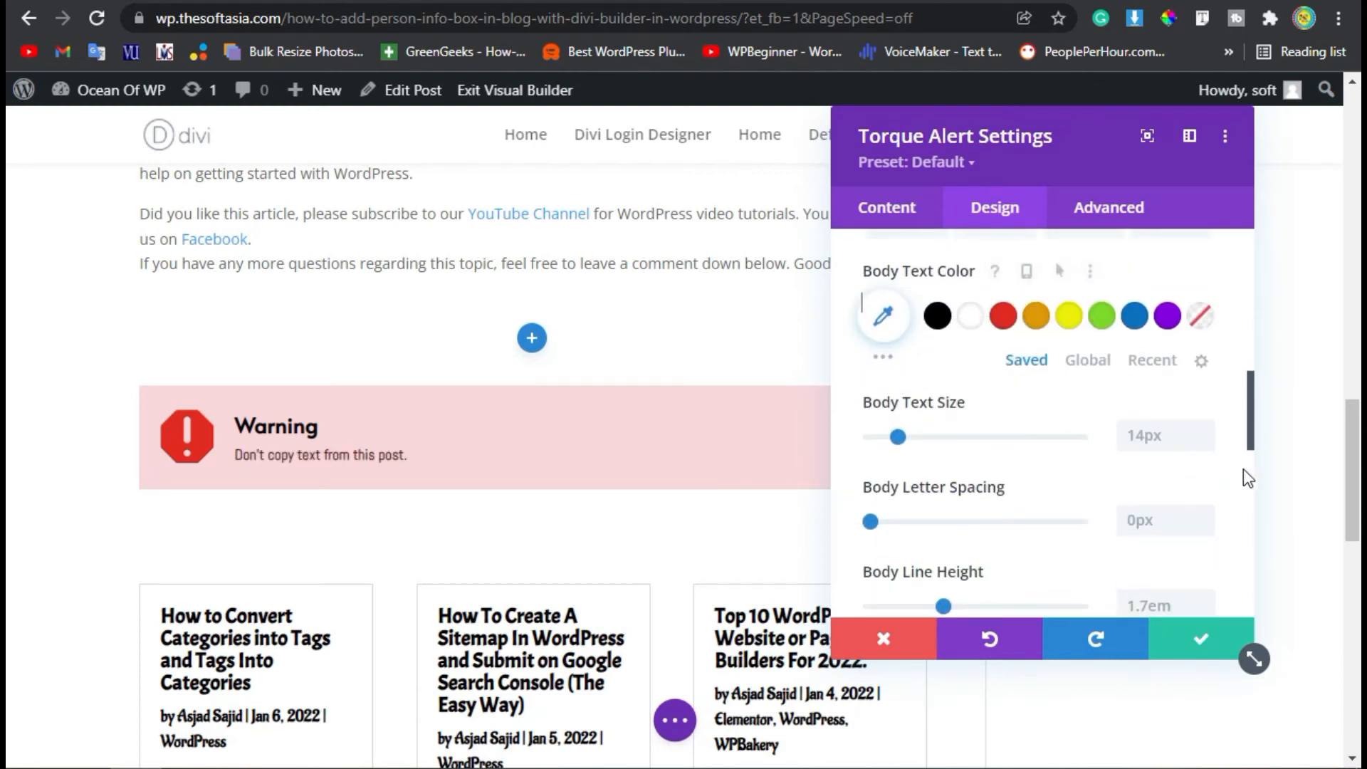
click(1205, 429)
click(1205, 430)
click(1205, 429)
click(1205, 429)
click(1205, 429)
click(1206, 430)
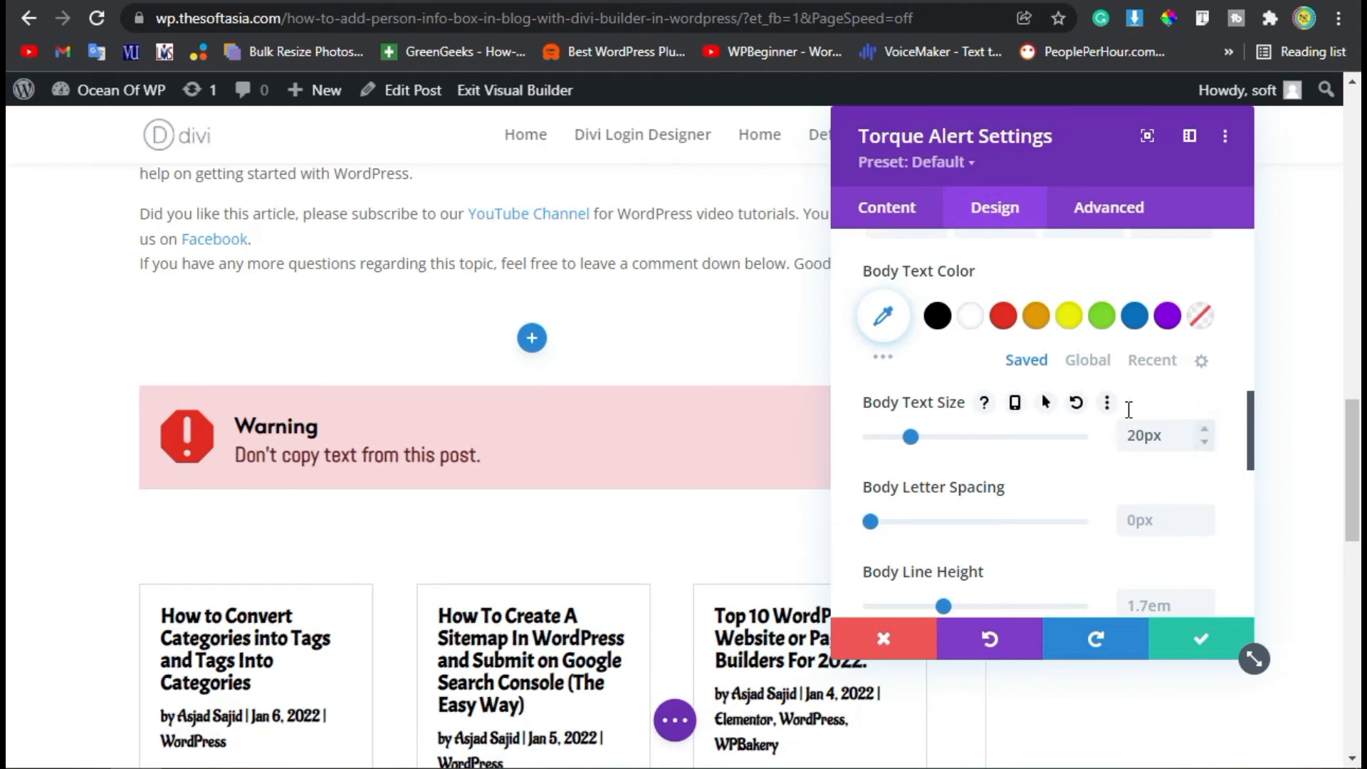
click(1003, 315)
scroll(977, 470, down, 2)
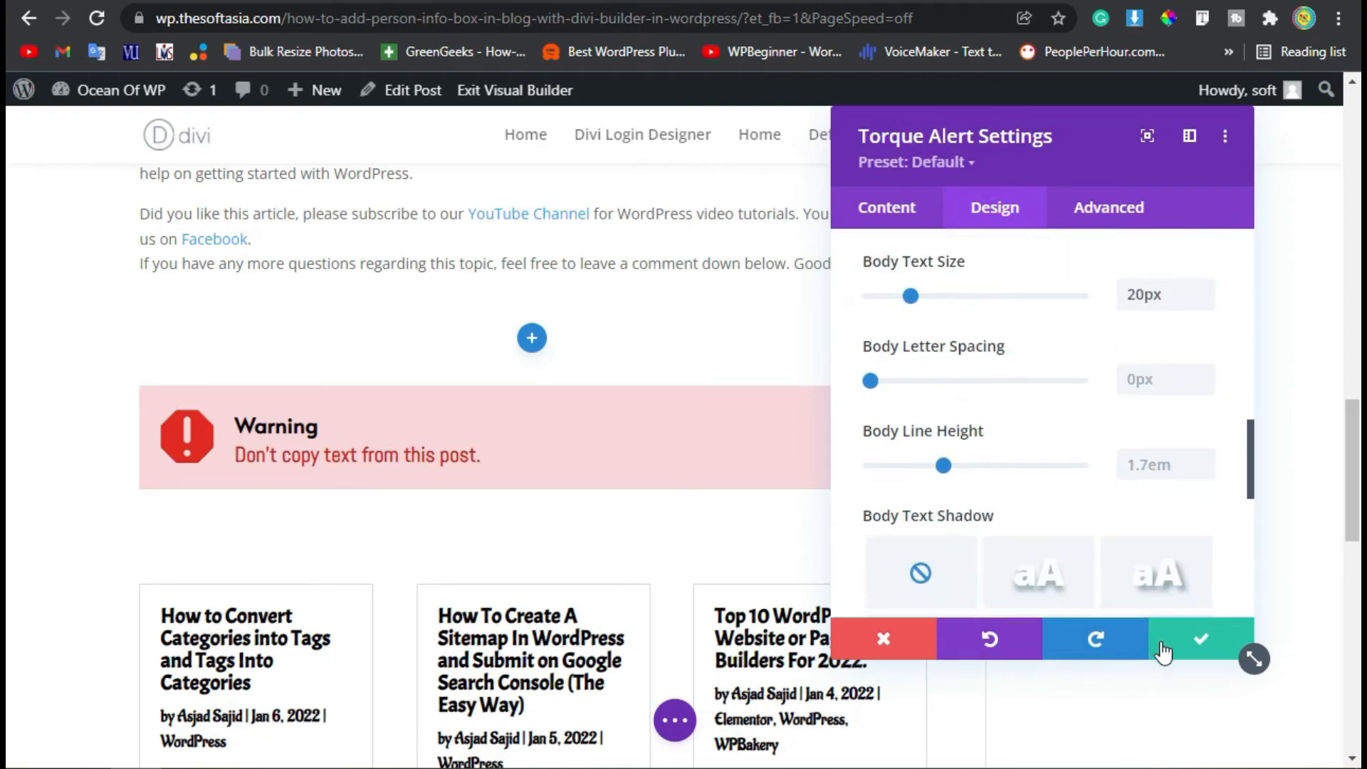
scroll(979, 457, up, 5)
scroll(957, 398, up, 3)
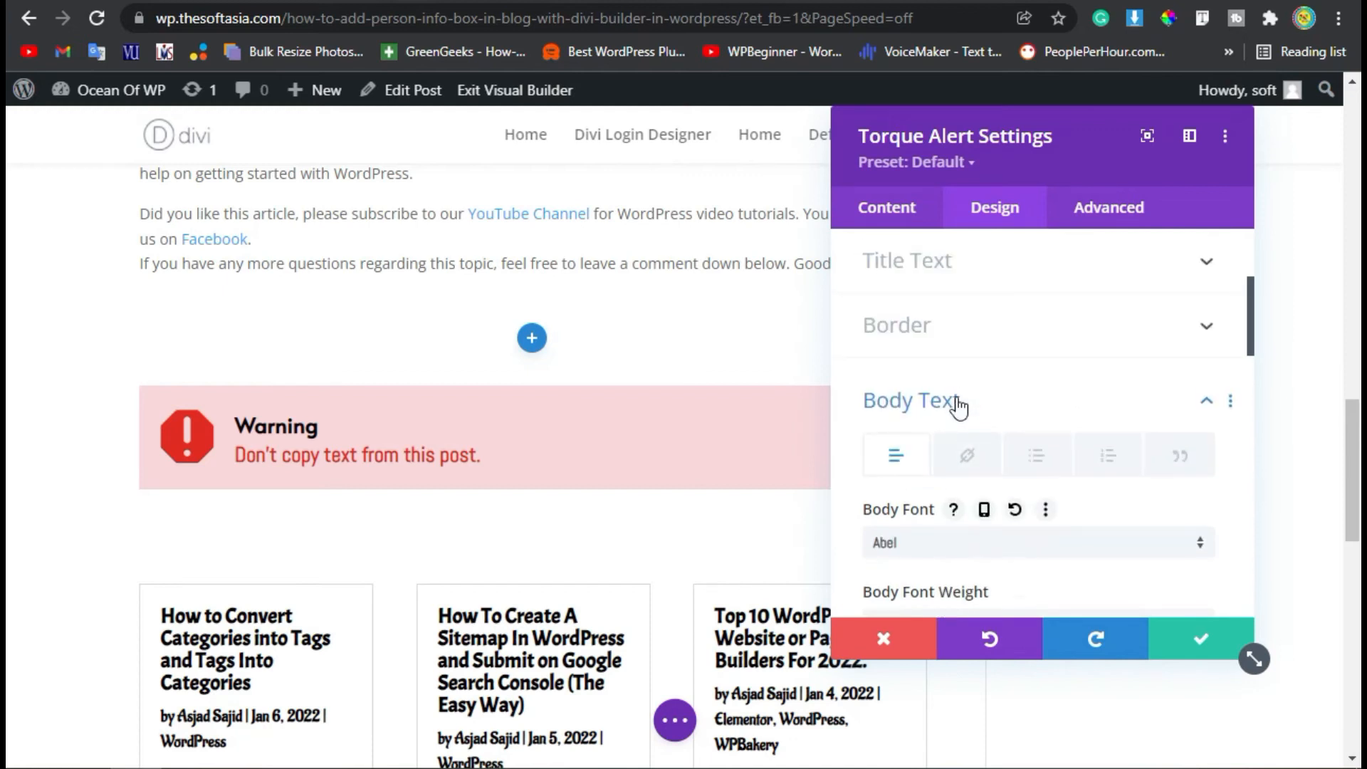
click(955, 418)
Apply the box shadow preset that surrounds all sides of the alert with a soft shadow
scroll(940, 428, down, 3)
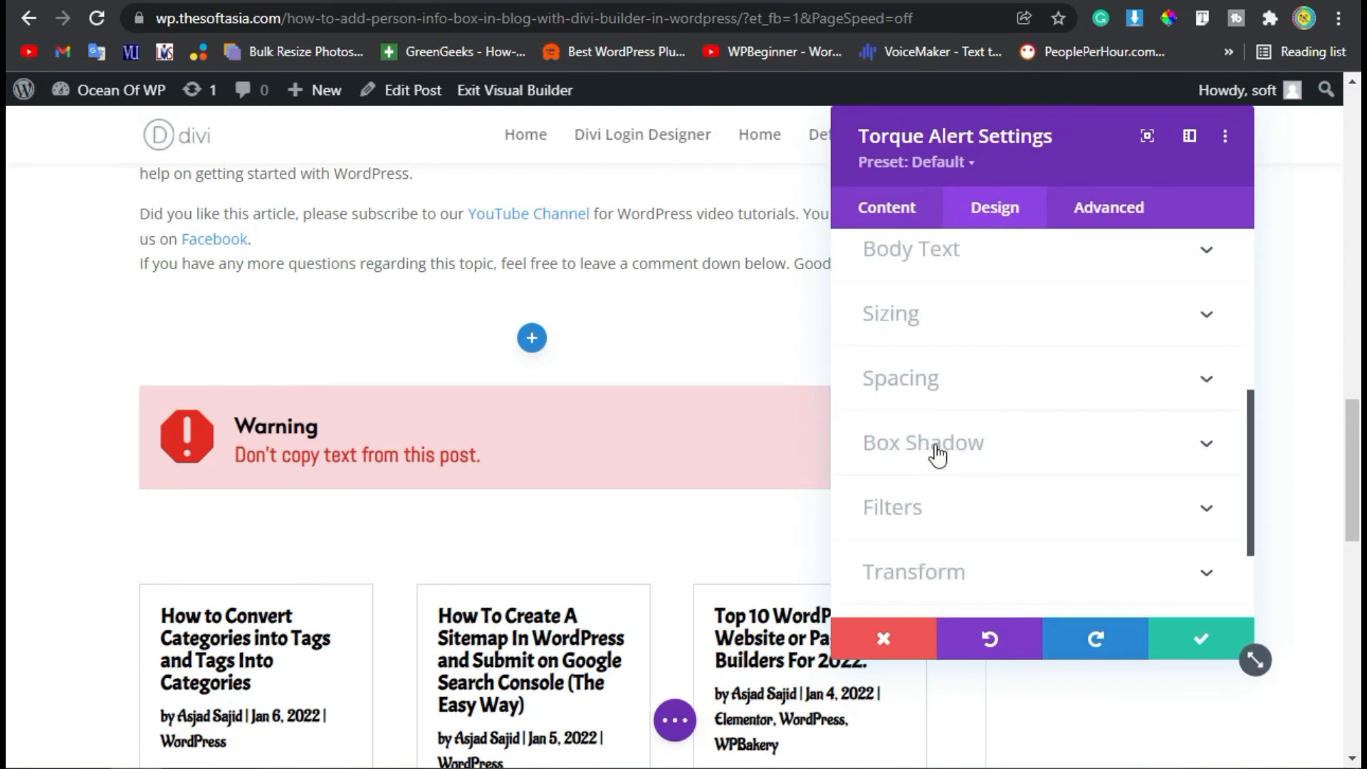
click(934, 443)
click(1010, 382)
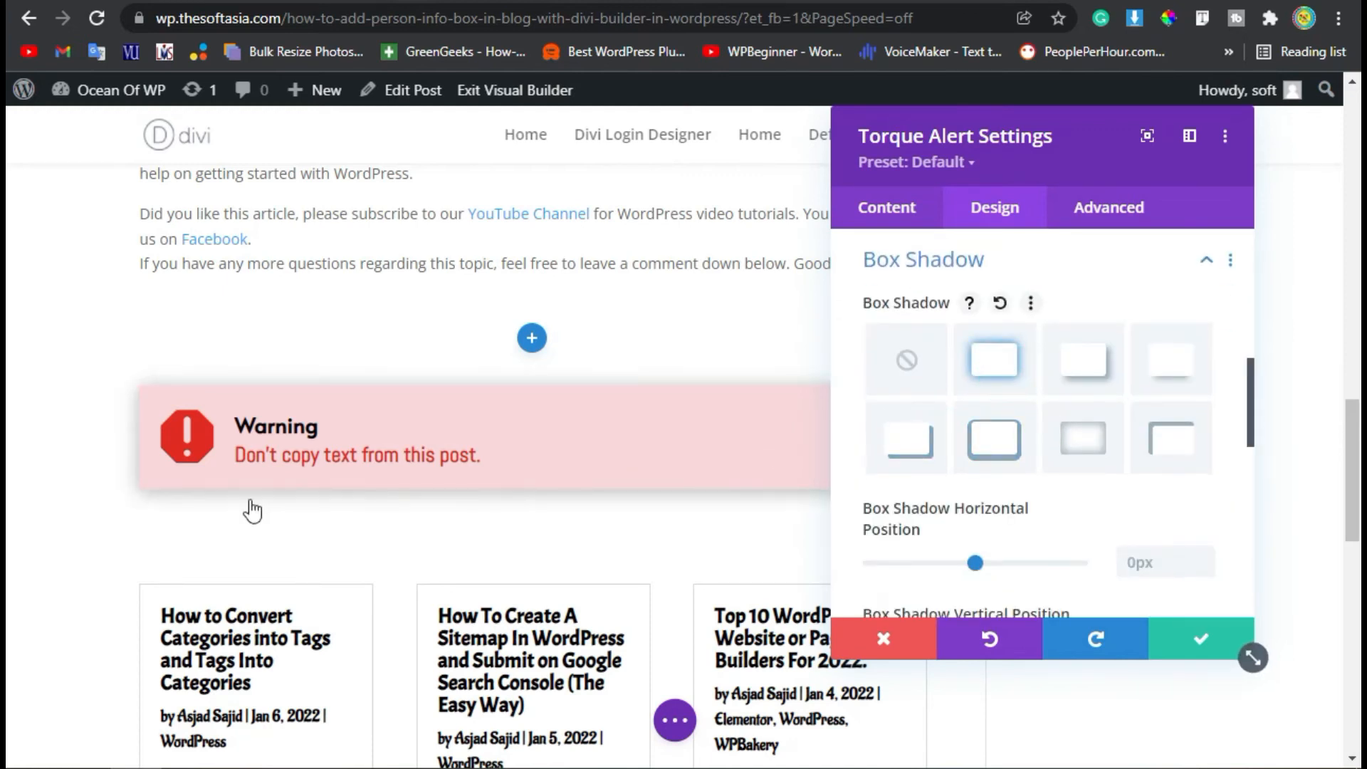
Set the alert's animation style to Fade and apply the module settings
scroll(1170, 539, down, 4)
scroll(971, 490, down, 7)
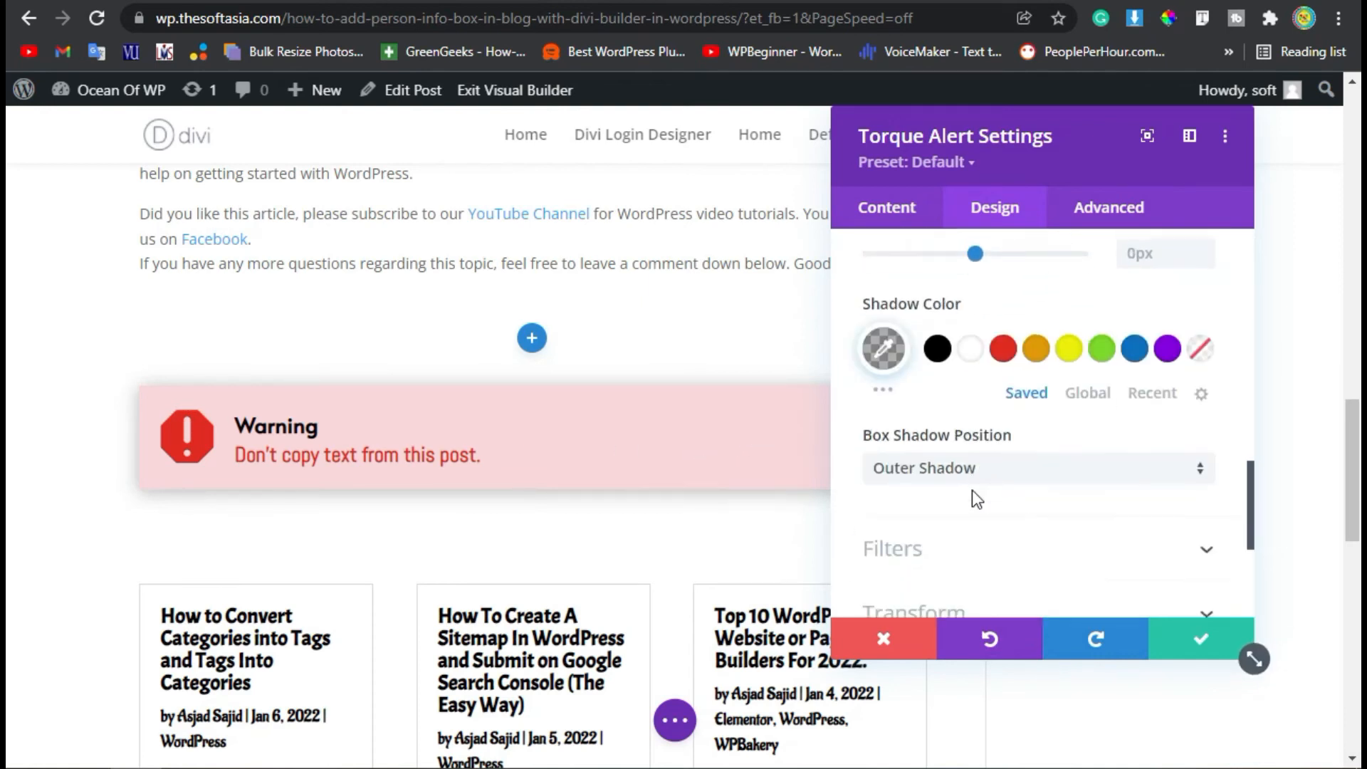
click(973, 496)
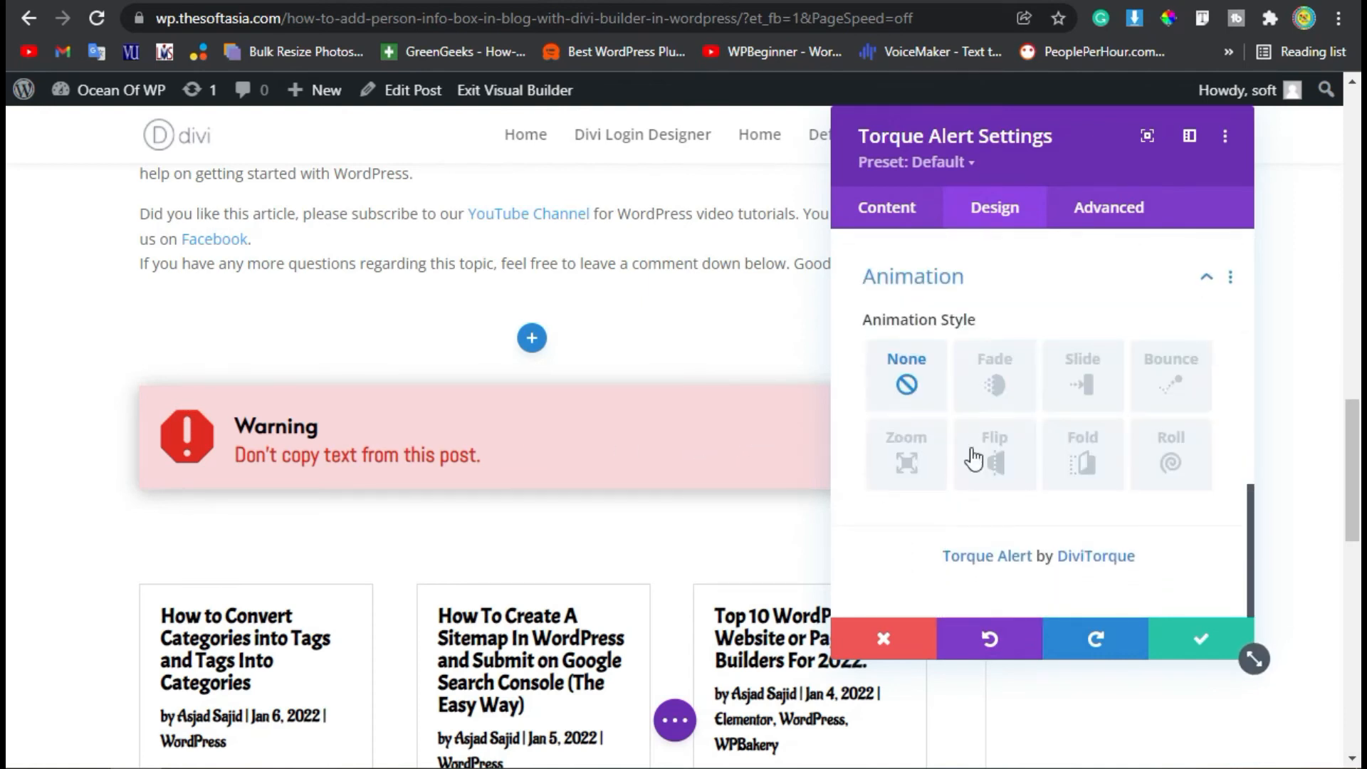
click(995, 380)
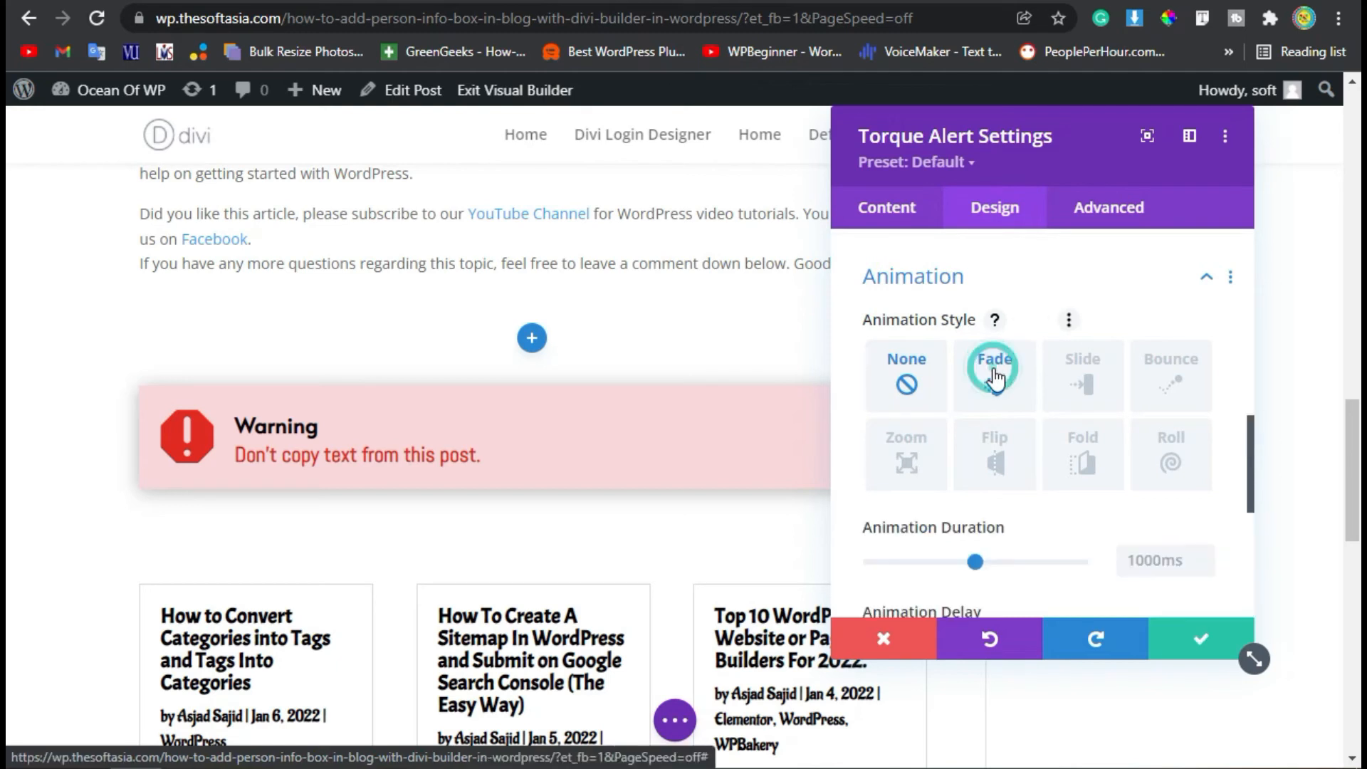
click(1203, 644)
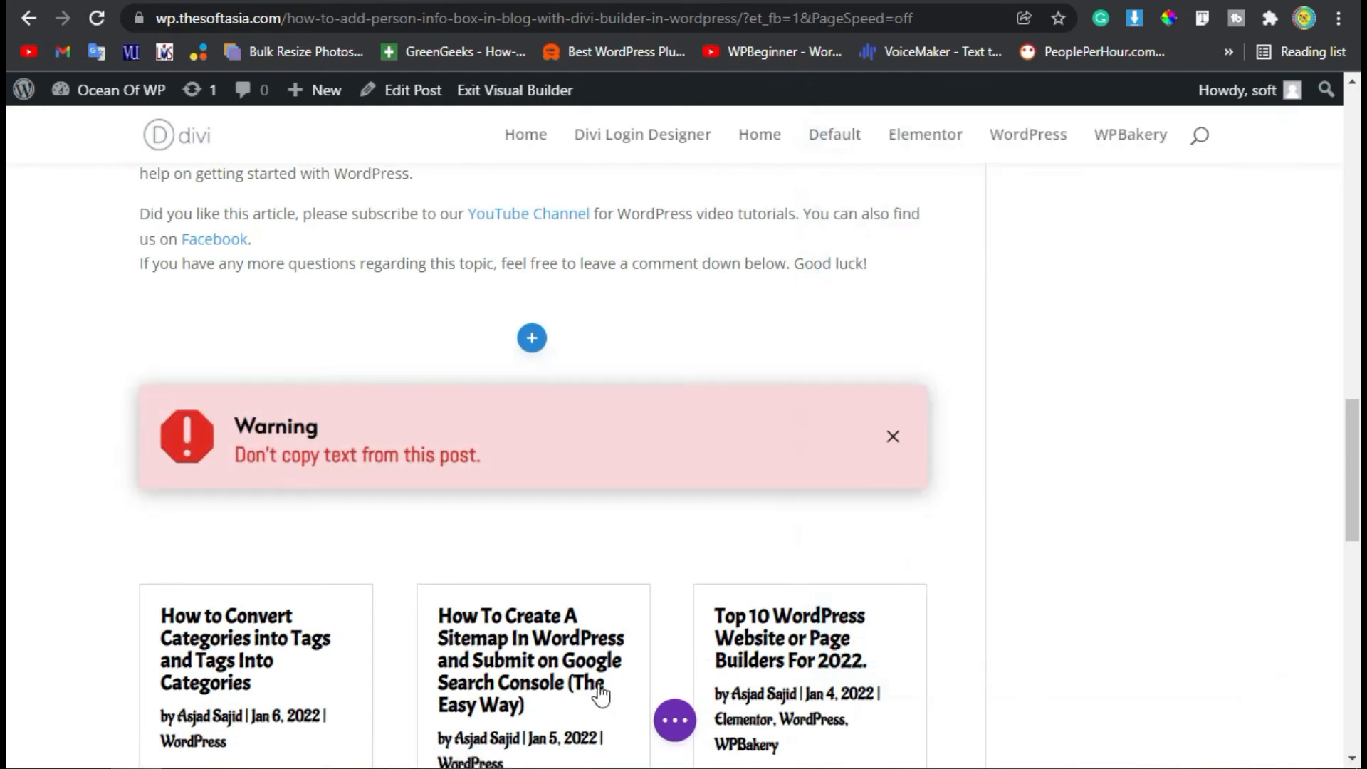
Save the post and exit the visual builder
click(1263, 724)
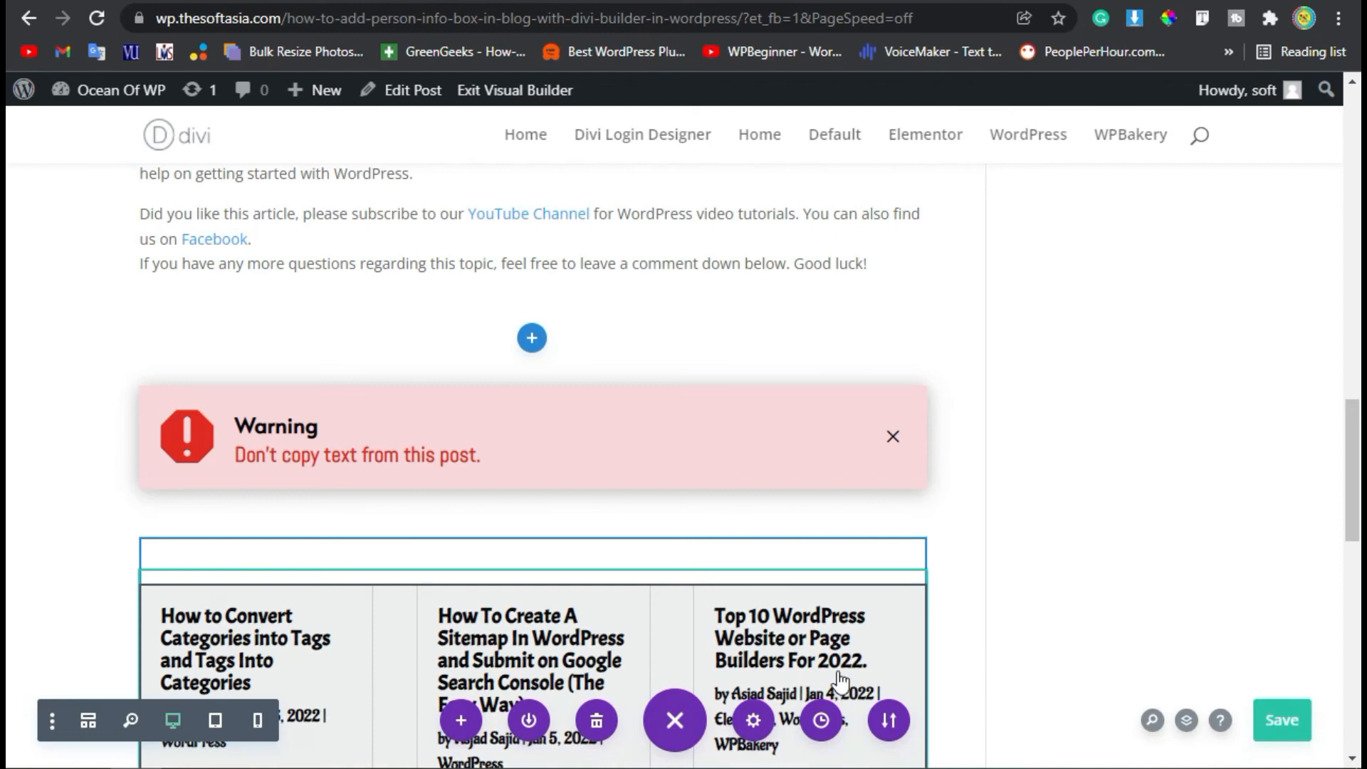
click(517, 93)
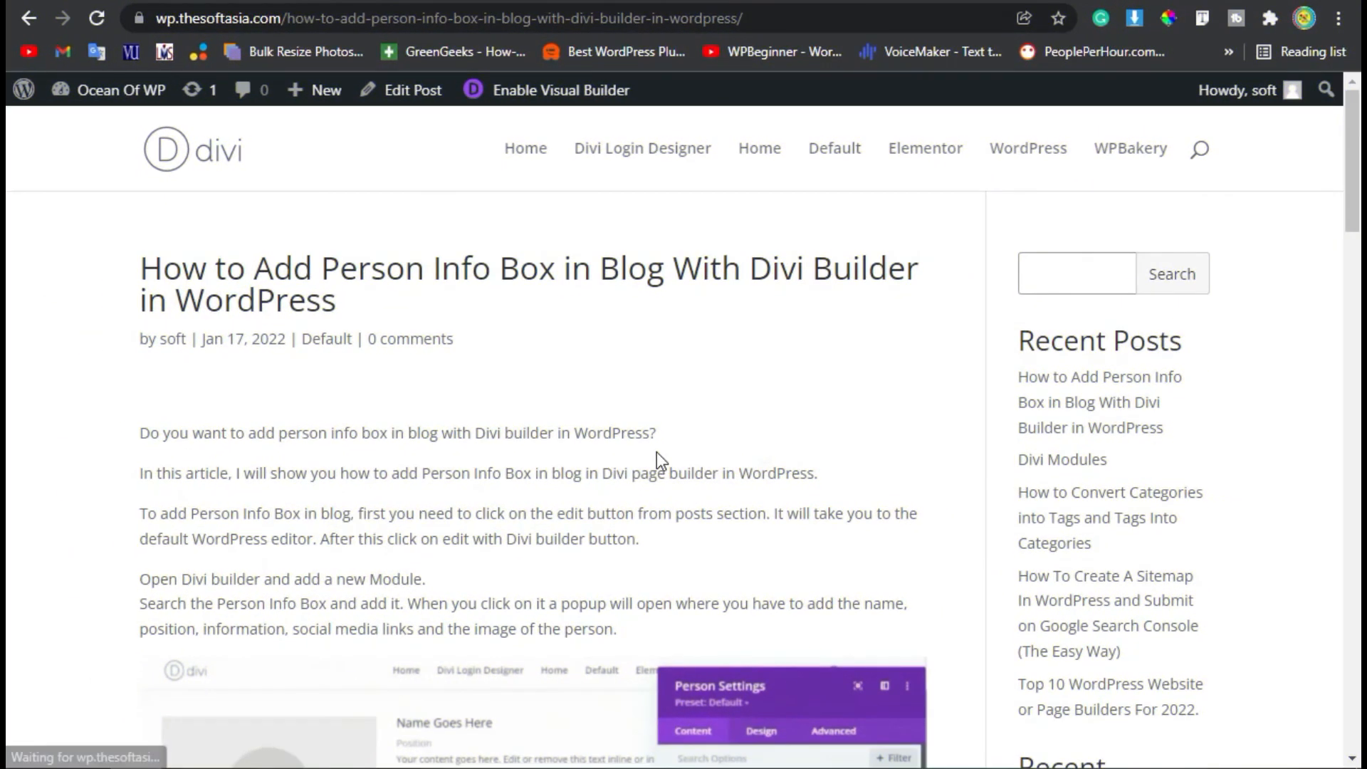
Examine the Warning alert's title and description on the published post, and test dismissing the alert
scroll(656, 451, down, 15)
scroll(656, 463, down, 10)
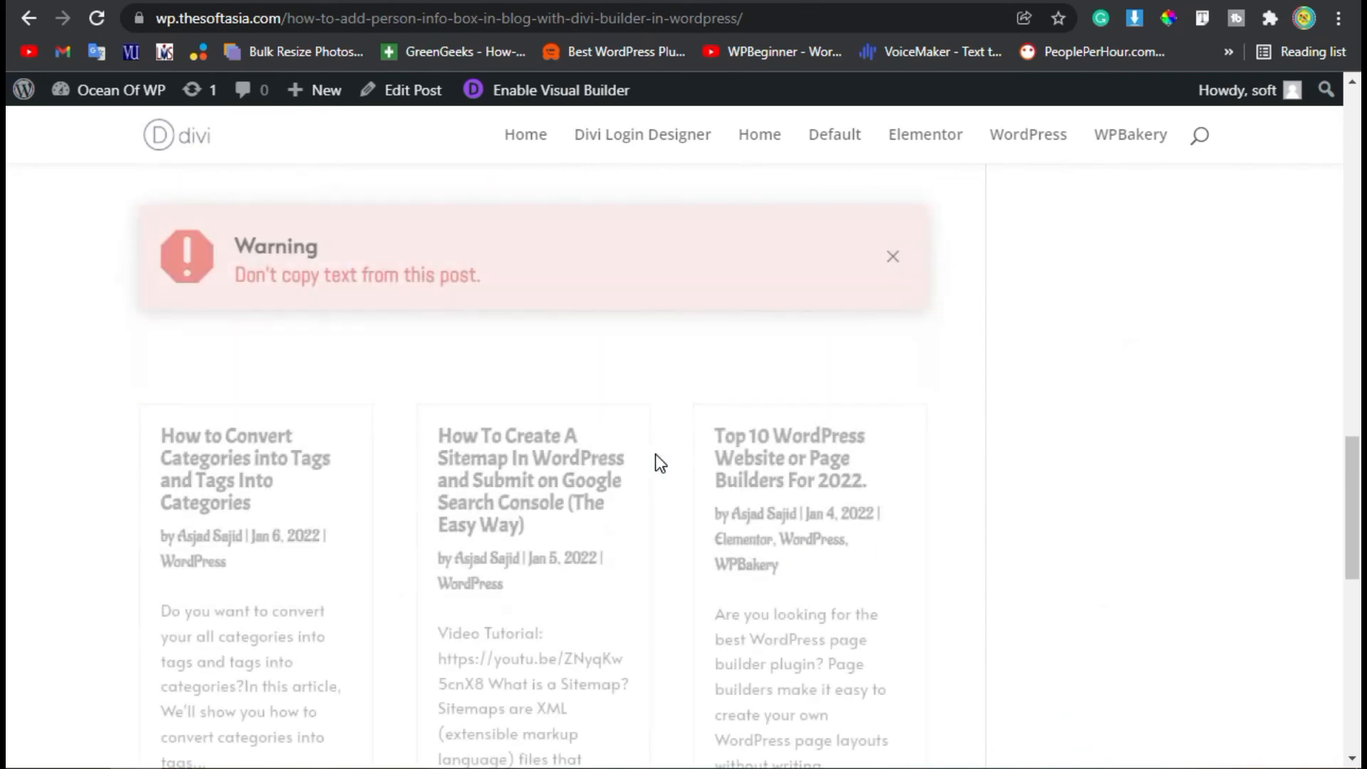
scroll(1150, 492, up, 2)
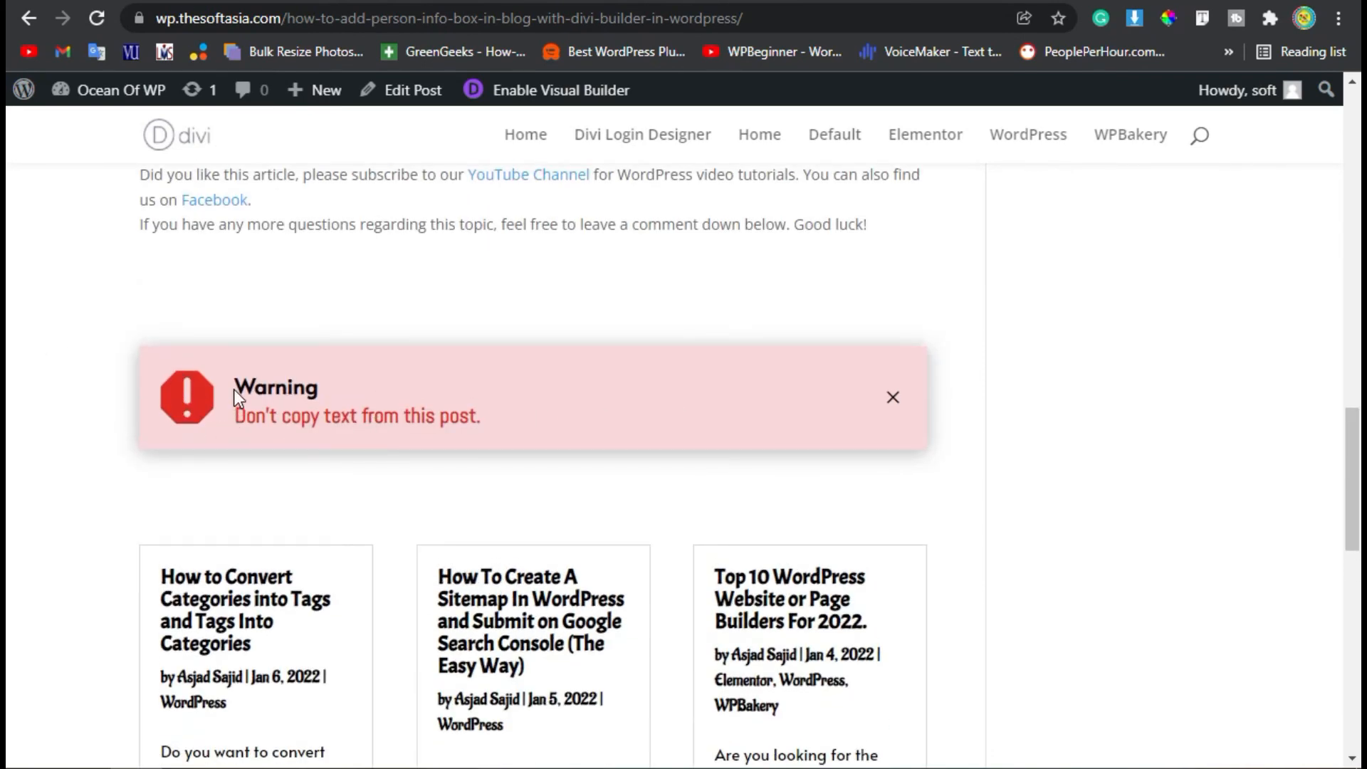
drag(235, 389, 360, 388)
drag(237, 415, 501, 409)
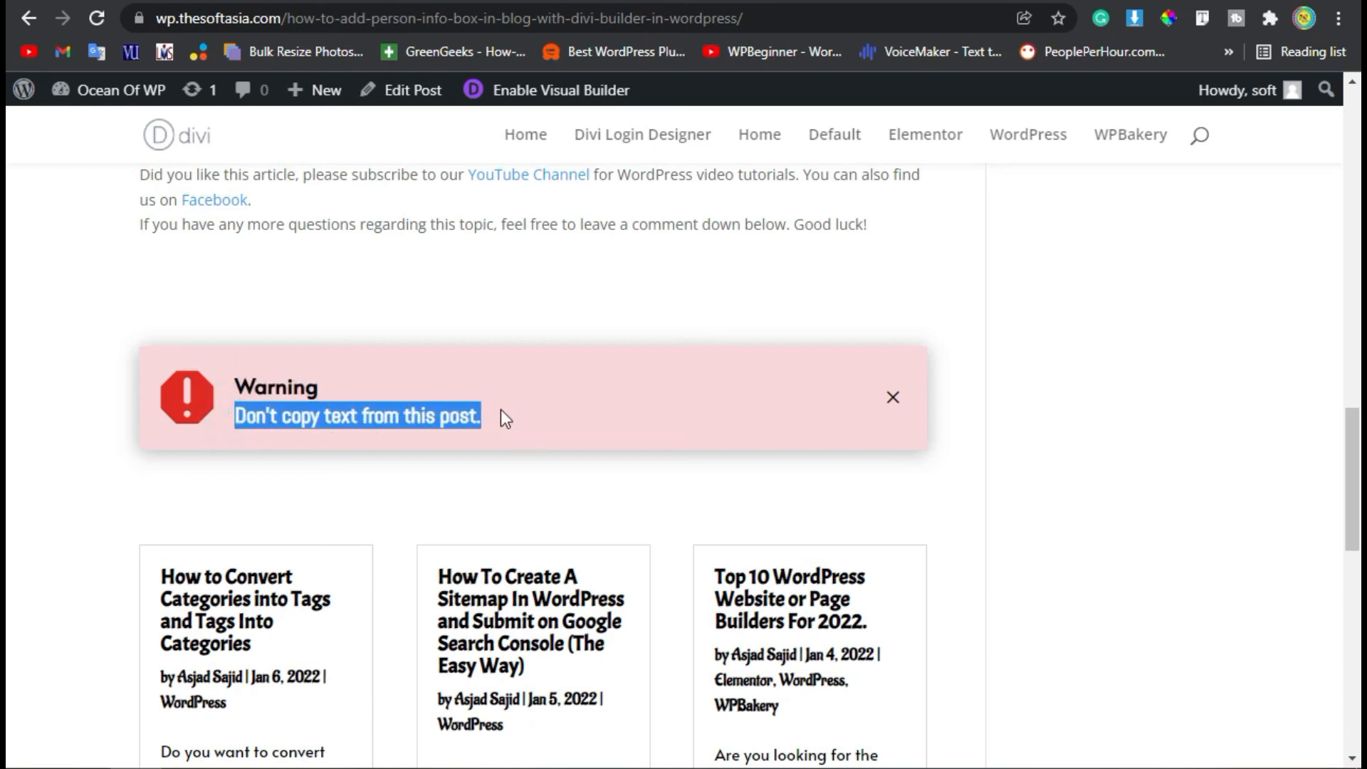
click(501, 408)
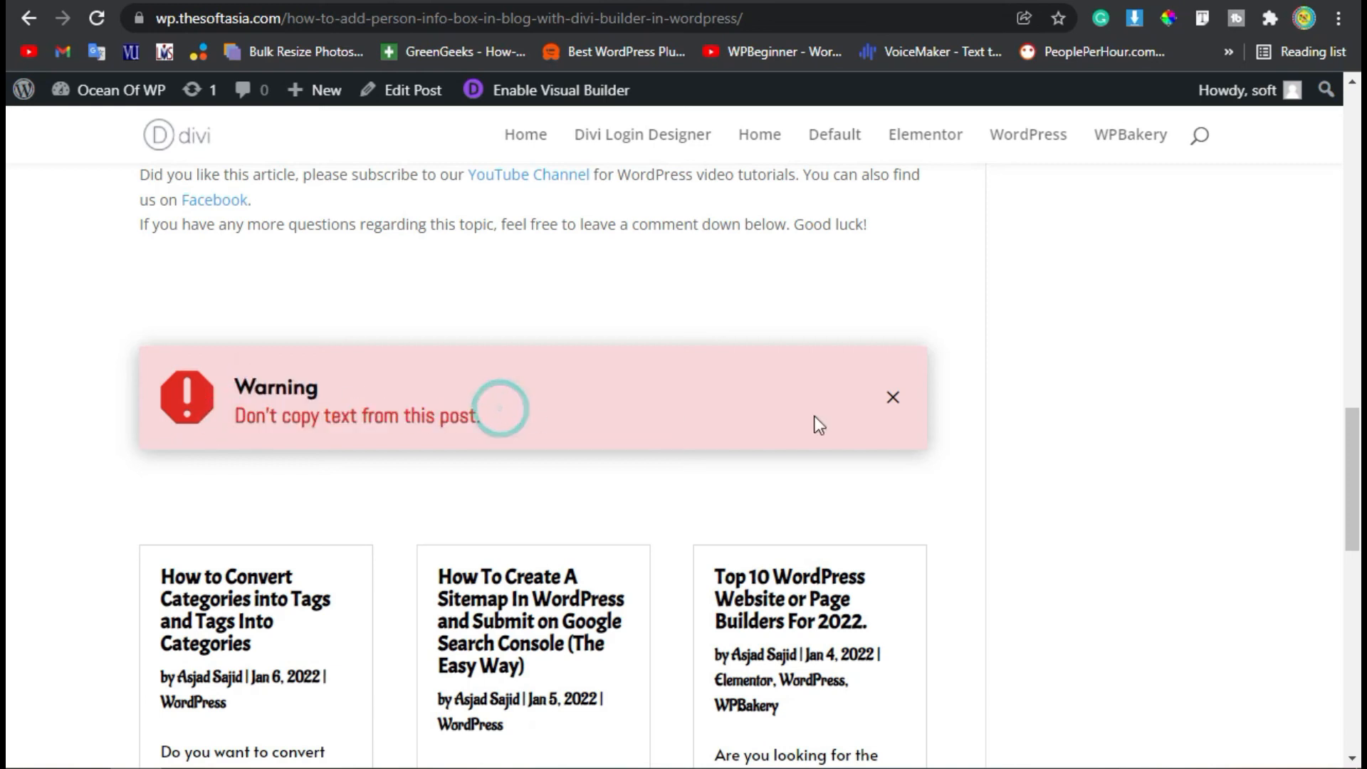
click(888, 397)
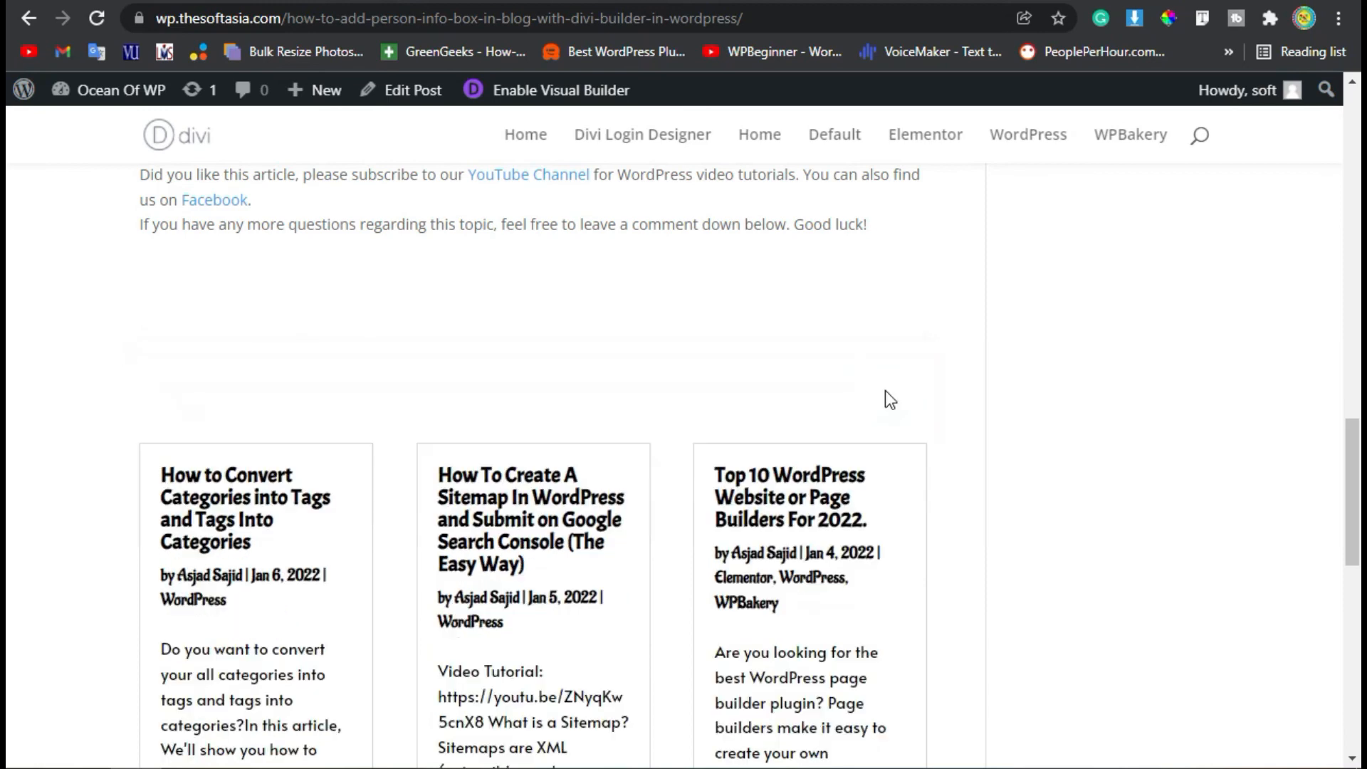
scroll(517, 422, down, 4)
scroll(497, 619, up, 13)
scroll(497, 625, up, 10)
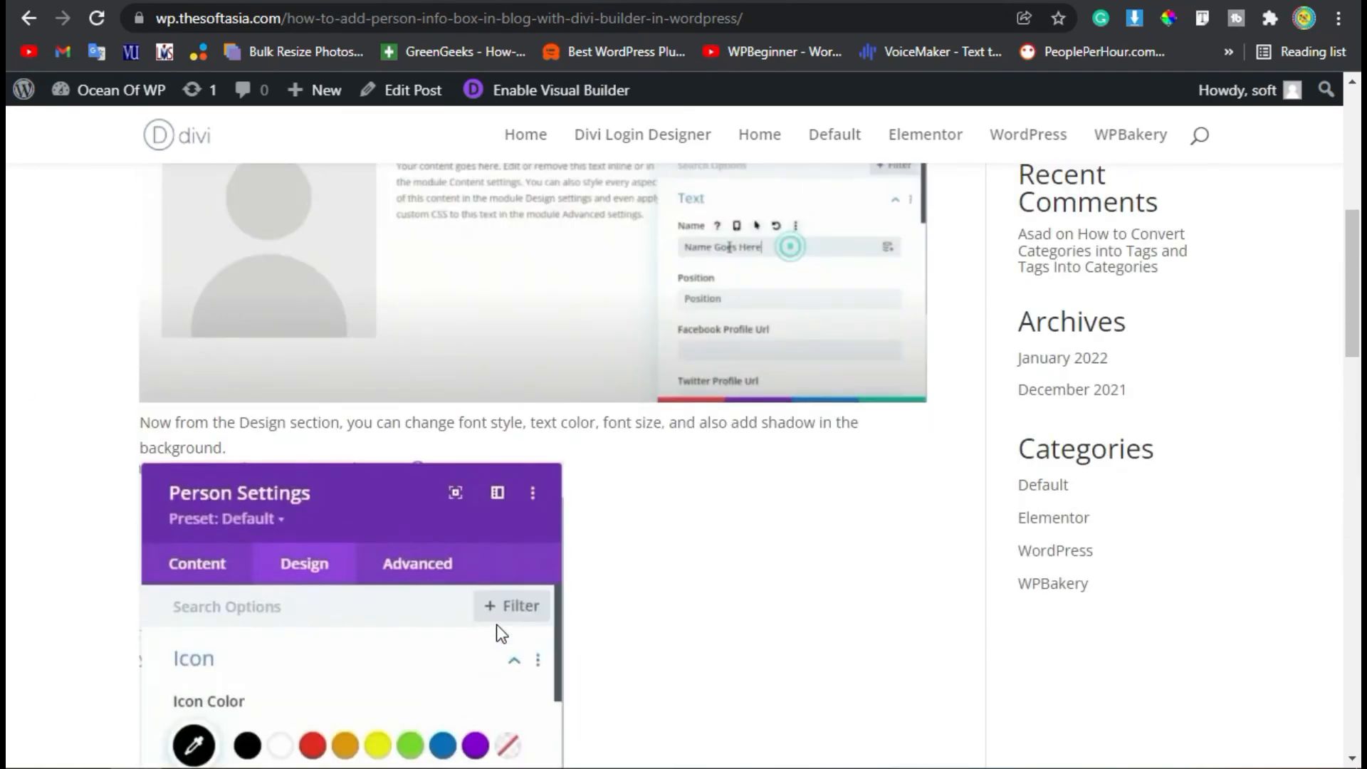